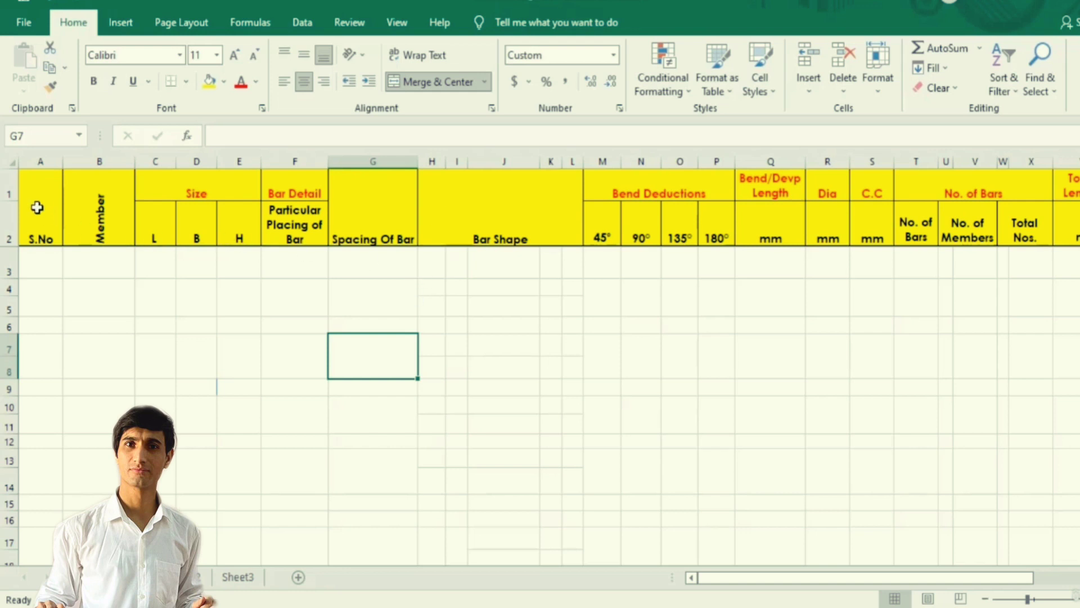
Step: Examine the S.No, Member and Size (L, B, H) columns of the bar schedule template
{"action": "left_click", "coordinate": [37, 208]}
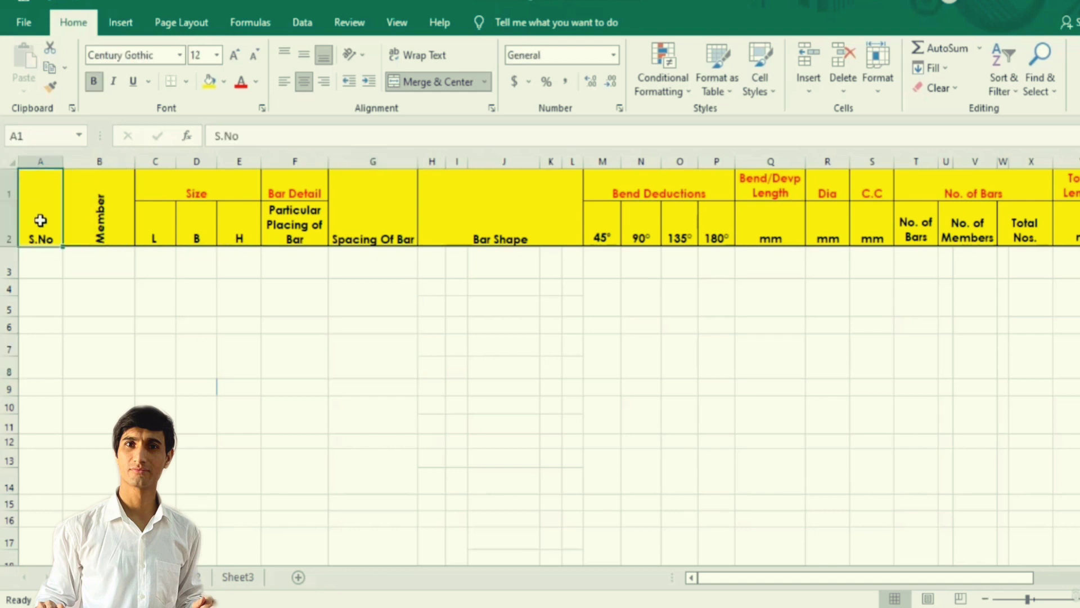
{"action": "left_click_drag", "start_coordinate": [39, 257], "coordinate": [29, 480]}
{"action": "left_click", "coordinate": [36, 263]}
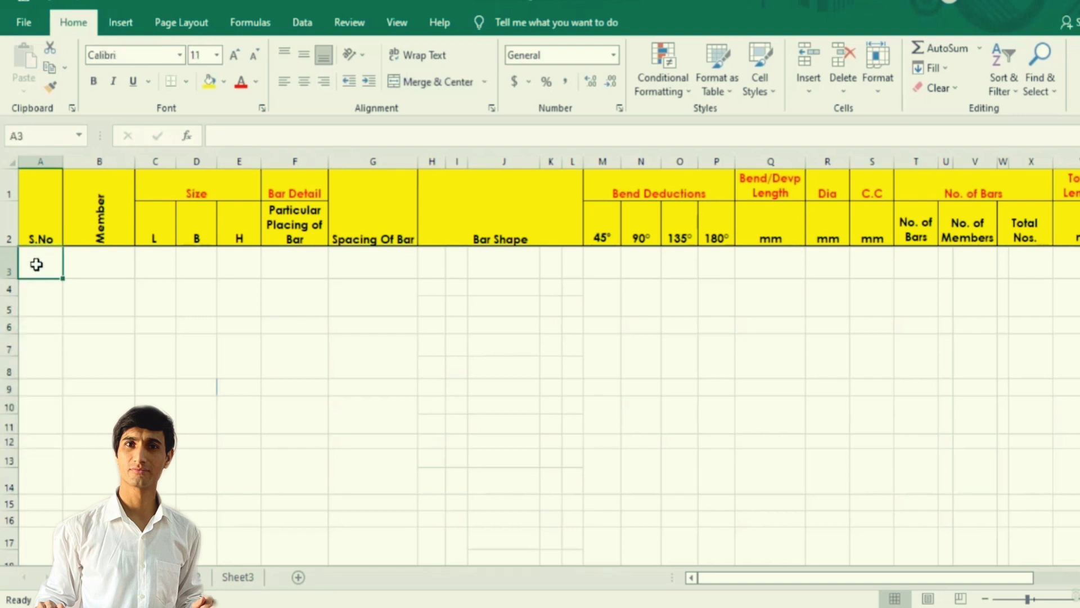
{"action": "left_click", "coordinate": [101, 233]}
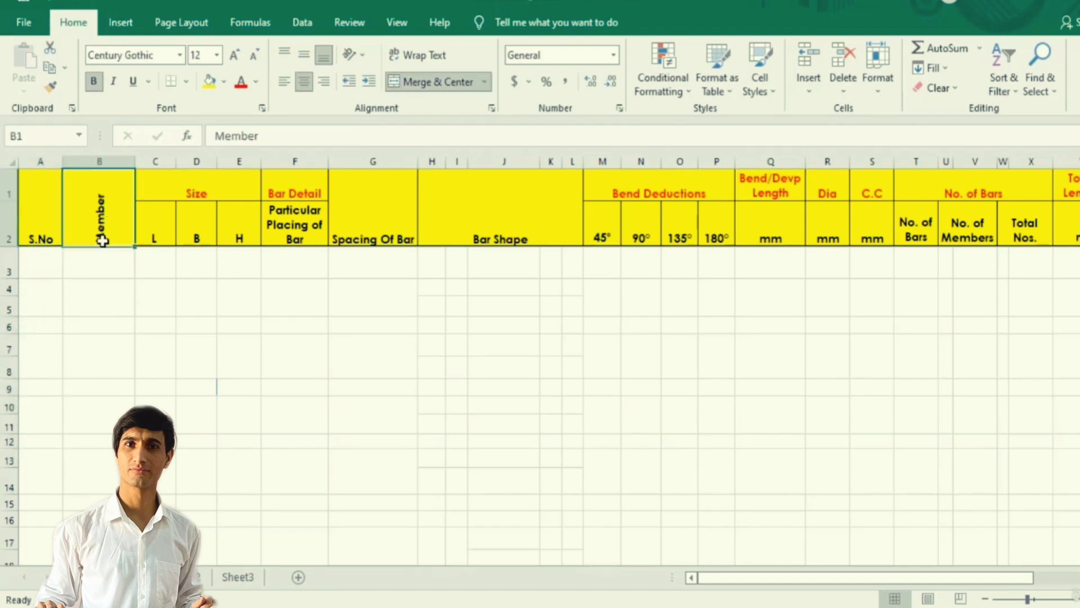
{"action": "left_click", "coordinate": [99, 267]}
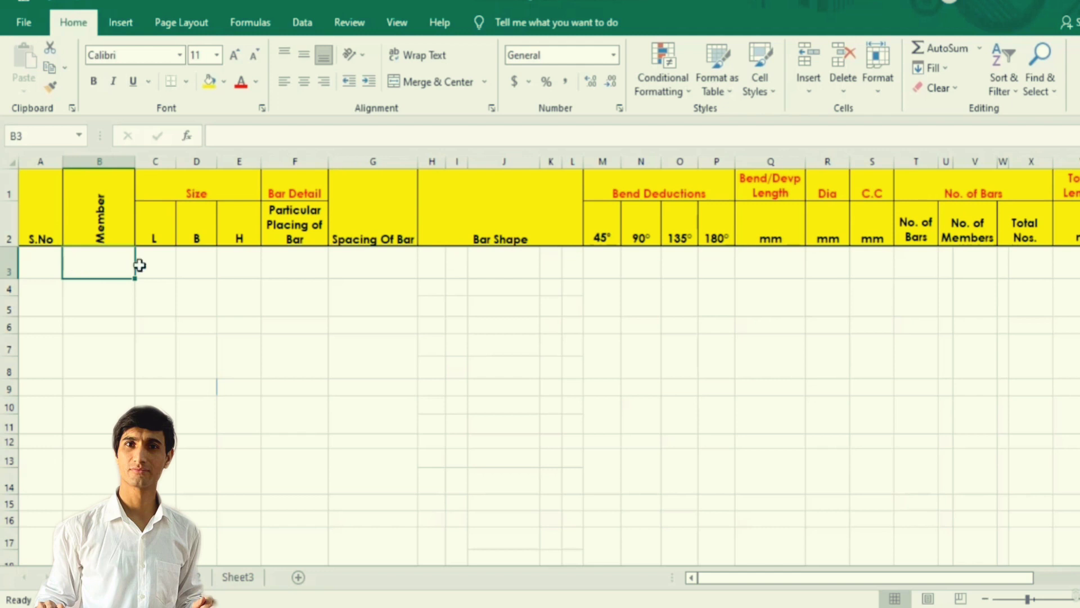
{"action": "left_click_drag", "start_coordinate": [149, 261], "coordinate": [229, 258]}
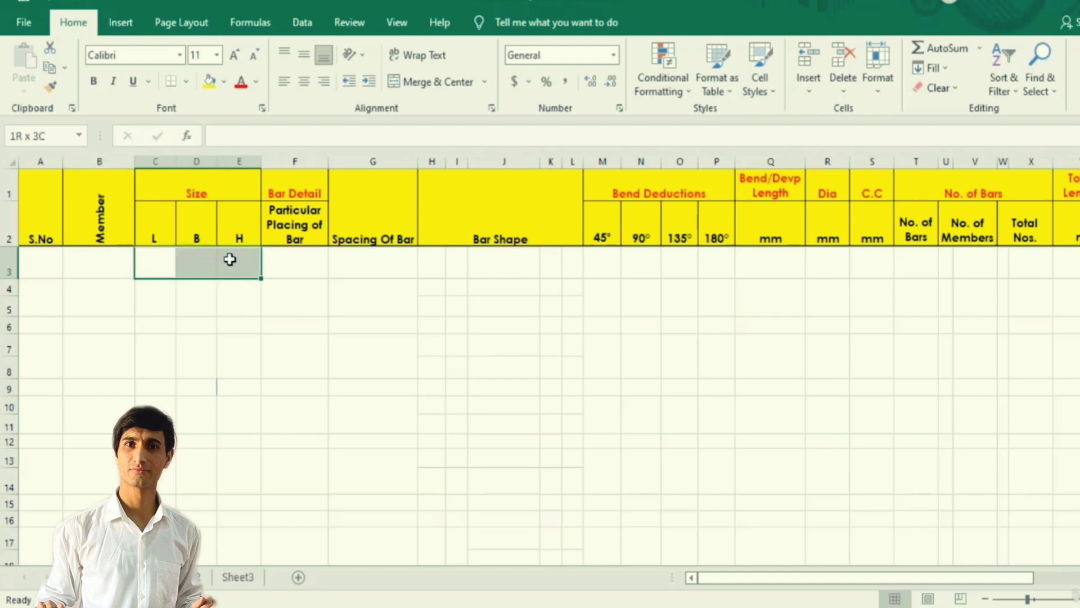
{"action": "left_click", "coordinate": [154, 261]}
{"action": "left_click", "coordinate": [195, 260]}
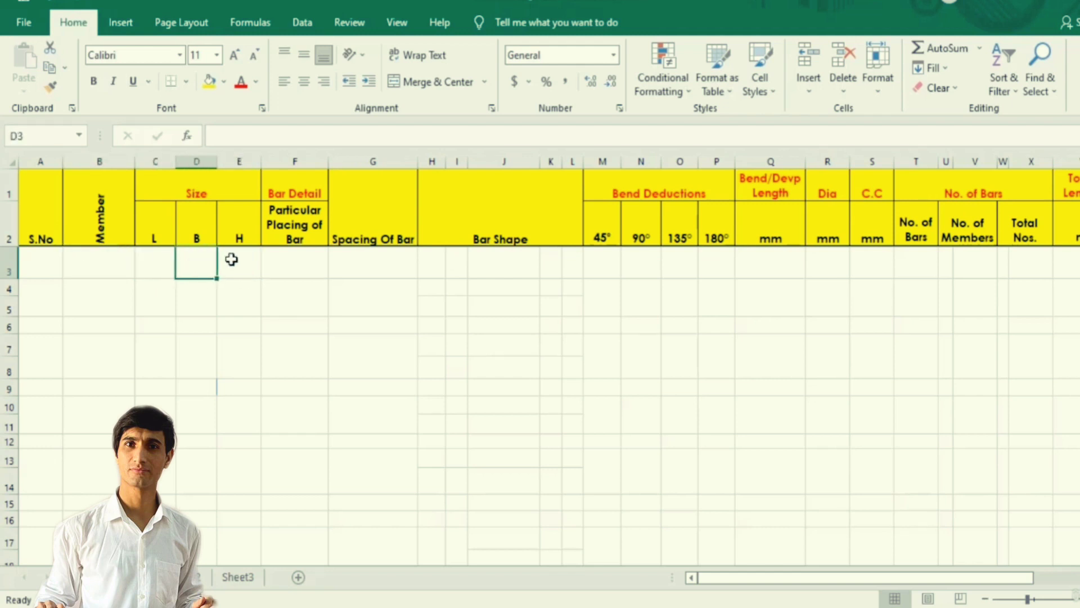
{"action": "left_click", "coordinate": [234, 259]}
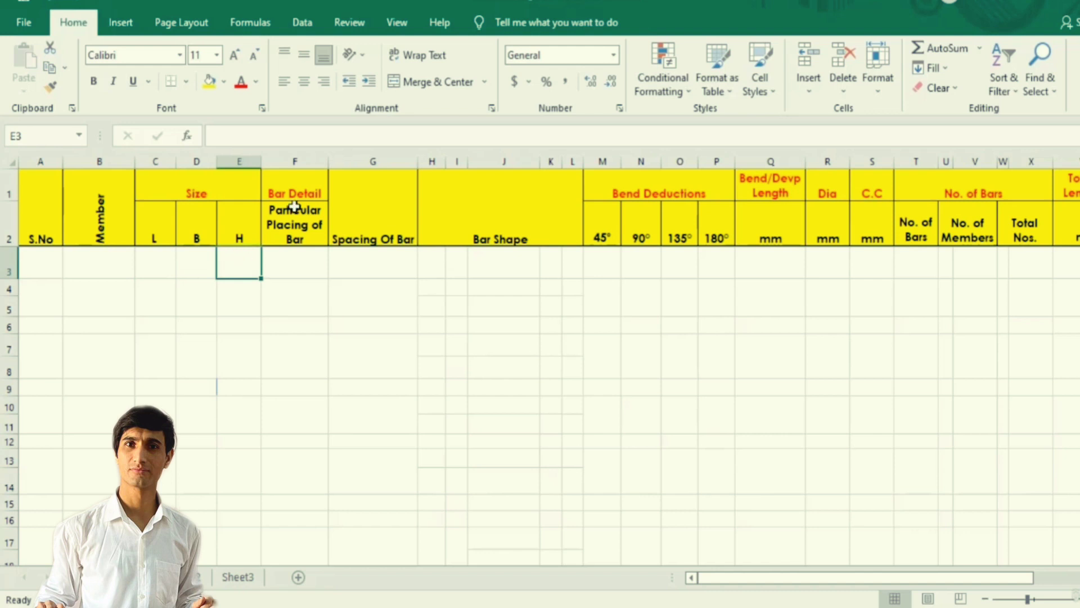
Step: Examine the Bar Detail, Spacing Of Bar and Bar Shape columns and their empty entry cells
{"action": "left_click", "coordinate": [301, 191]}
{"action": "left_click", "coordinate": [309, 222]}
{"action": "left_click", "coordinate": [307, 258]}
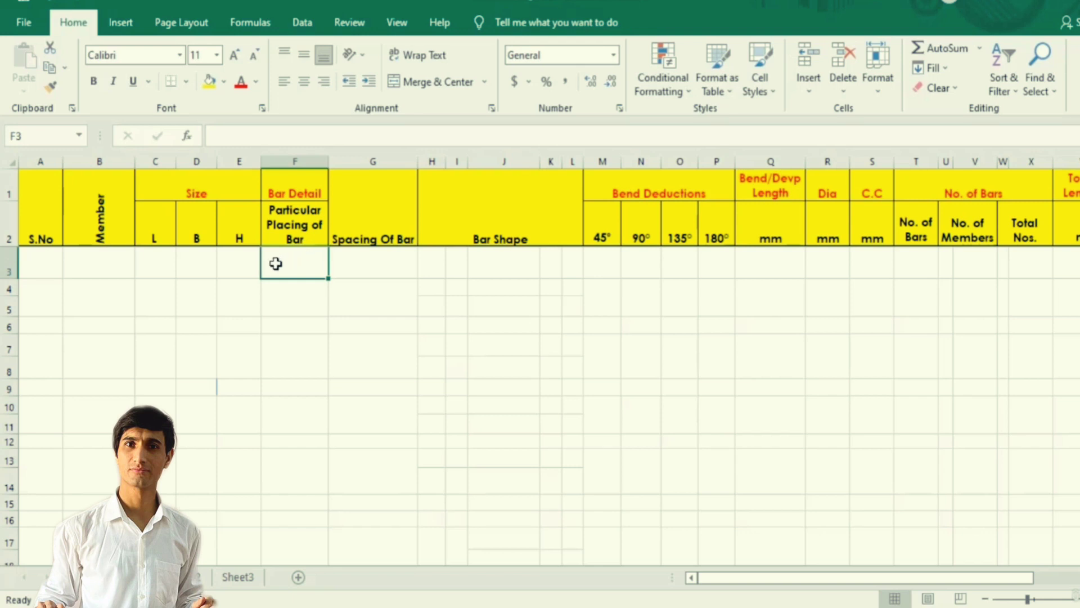
{"action": "left_click", "coordinate": [371, 262]}
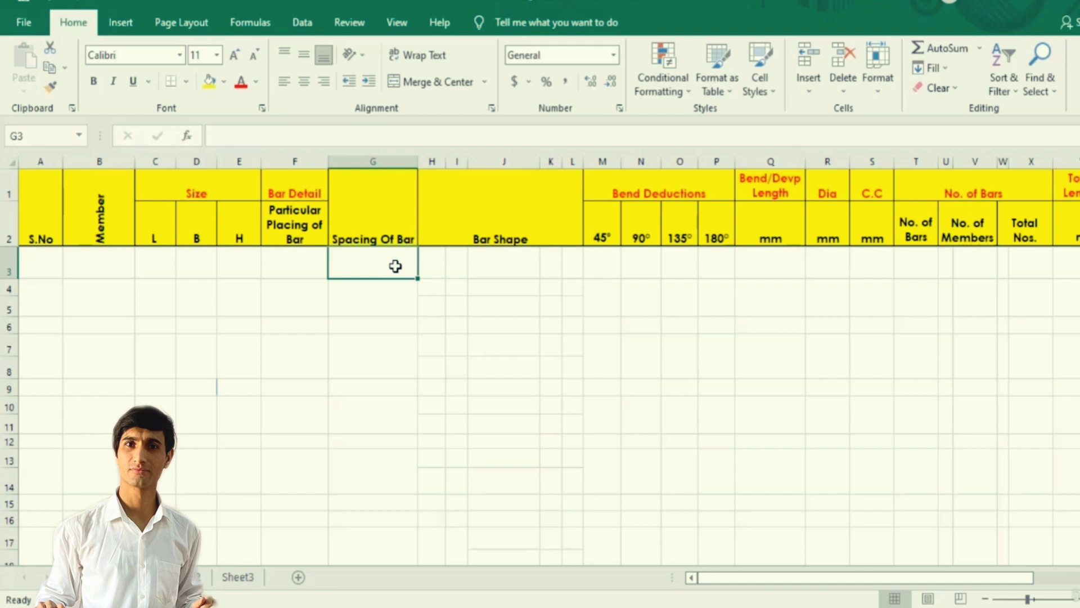
{"action": "left_click", "coordinate": [502, 266]}
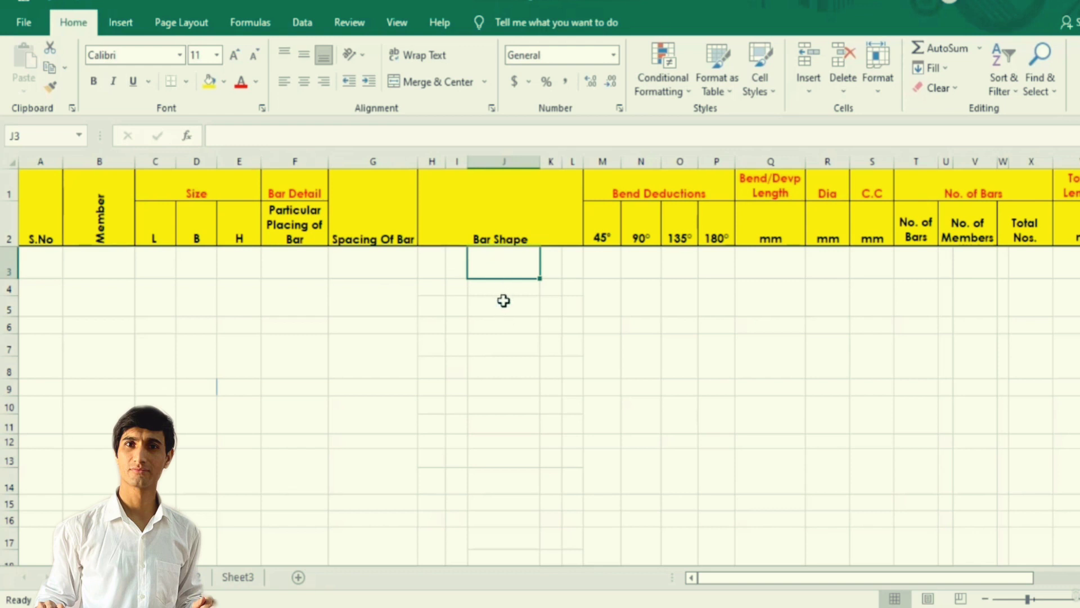
{"action": "left_click", "coordinate": [492, 285]}
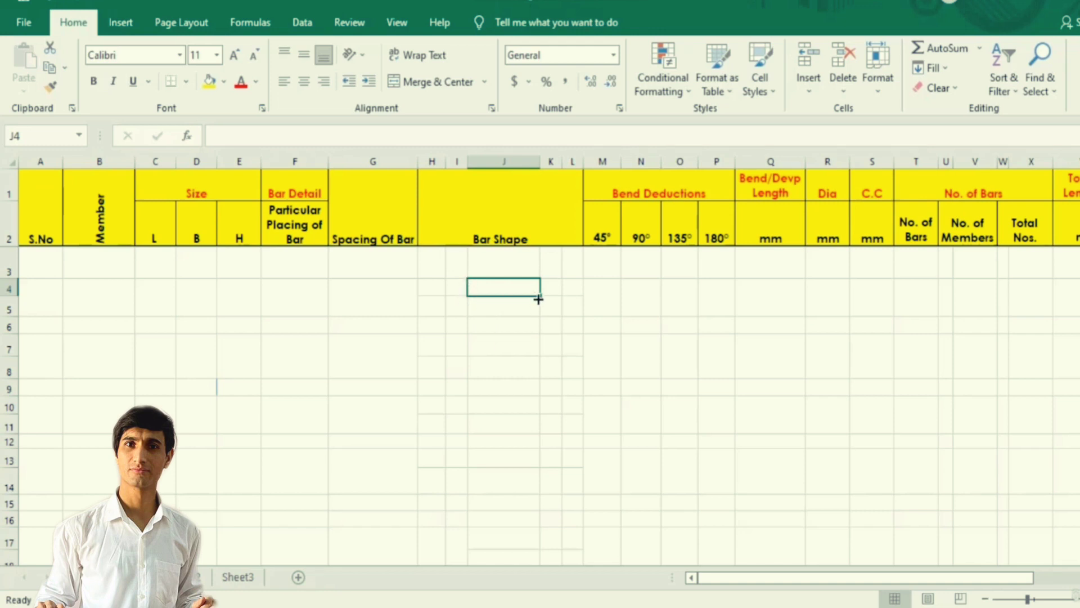
Step: Examine the Bend Deductions columns for 45°, 90°, 135° and 180° and their entry cells in row 4
{"action": "left_click", "coordinate": [593, 289]}
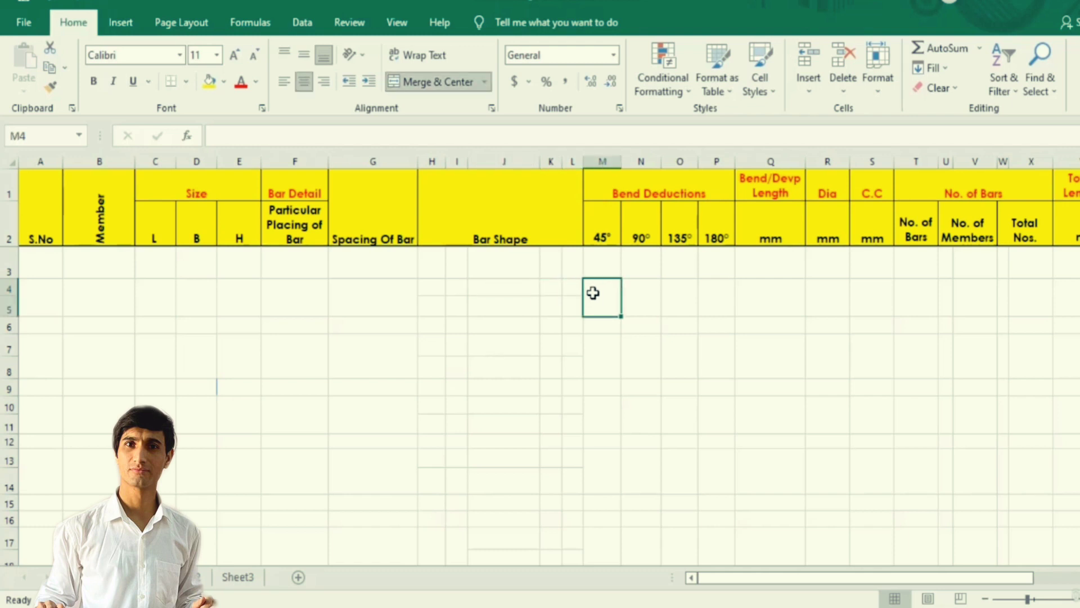
{"action": "left_click_drag", "start_coordinate": [598, 228], "coordinate": [707, 227]}
{"action": "left_click", "coordinate": [615, 229]}
{"action": "left_click", "coordinate": [640, 231]}
{"action": "left_click", "coordinate": [683, 229]}
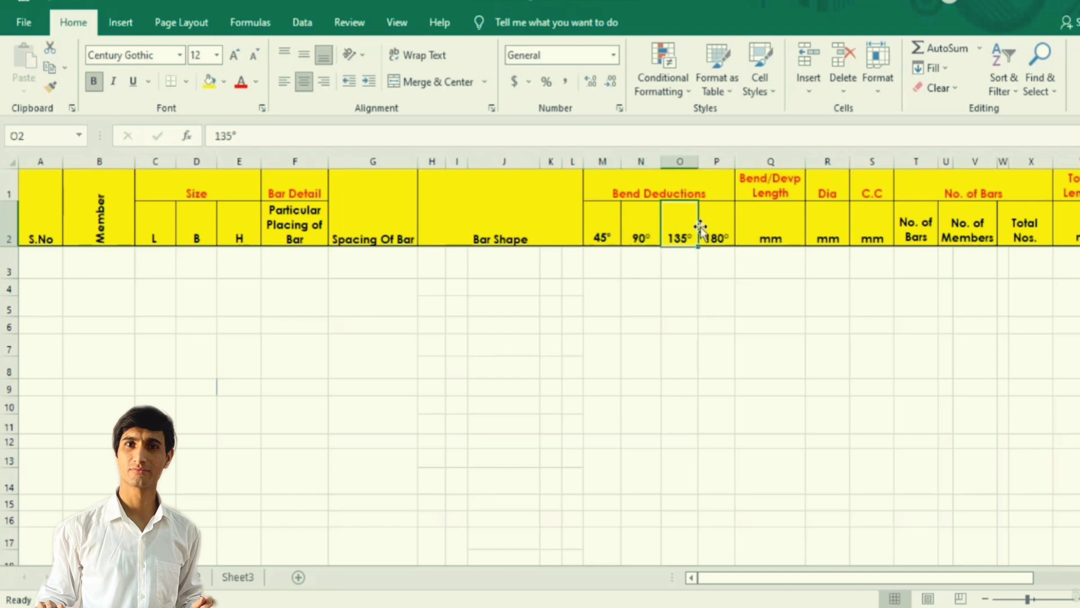
{"action": "left_click", "coordinate": [713, 224]}
{"action": "left_click_drag", "start_coordinate": [606, 292], "coordinate": [722, 292]}
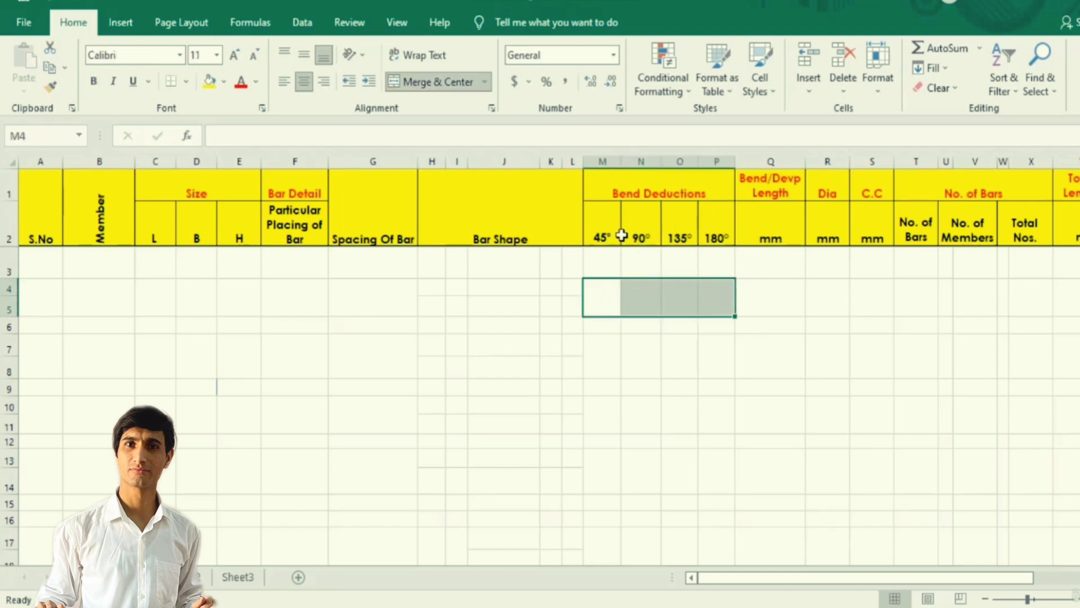
{"action": "left_click", "coordinate": [604, 229]}
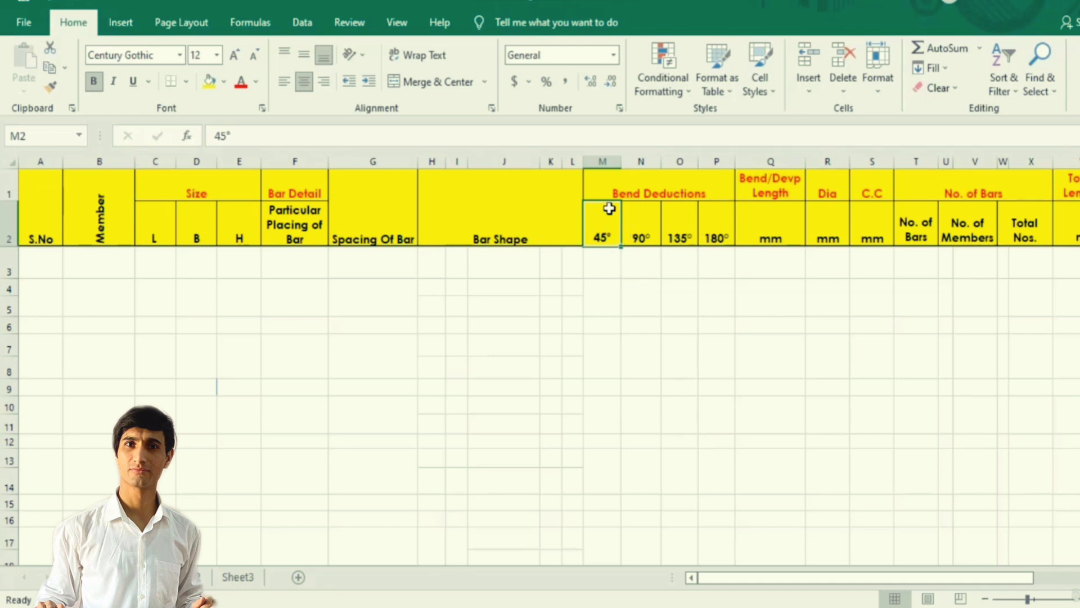
{"action": "left_click", "coordinate": [644, 216]}
{"action": "left_click", "coordinate": [682, 228]}
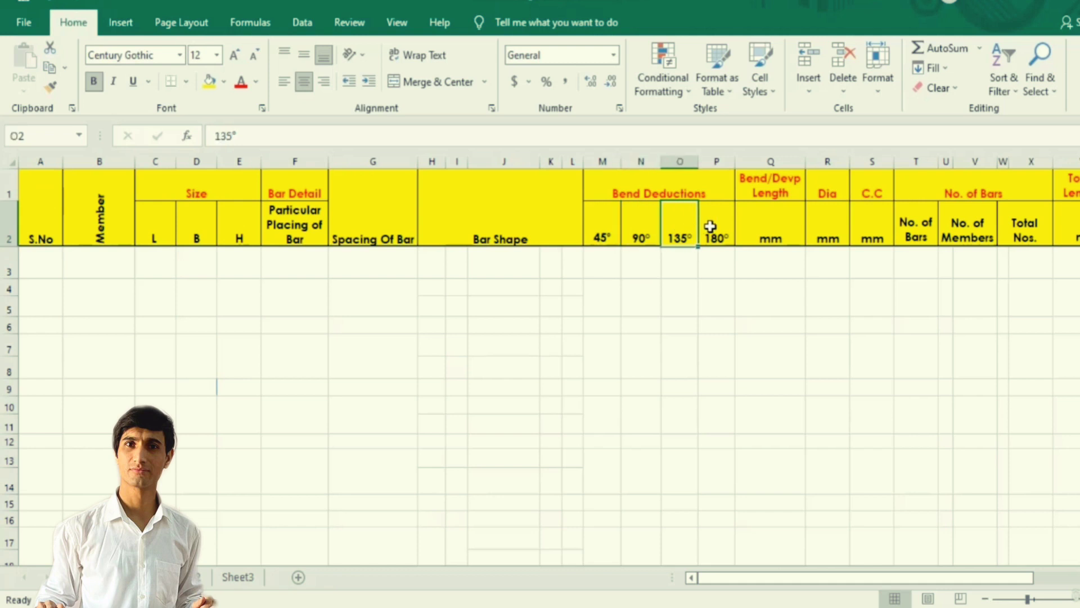
{"action": "left_click", "coordinate": [710, 225]}
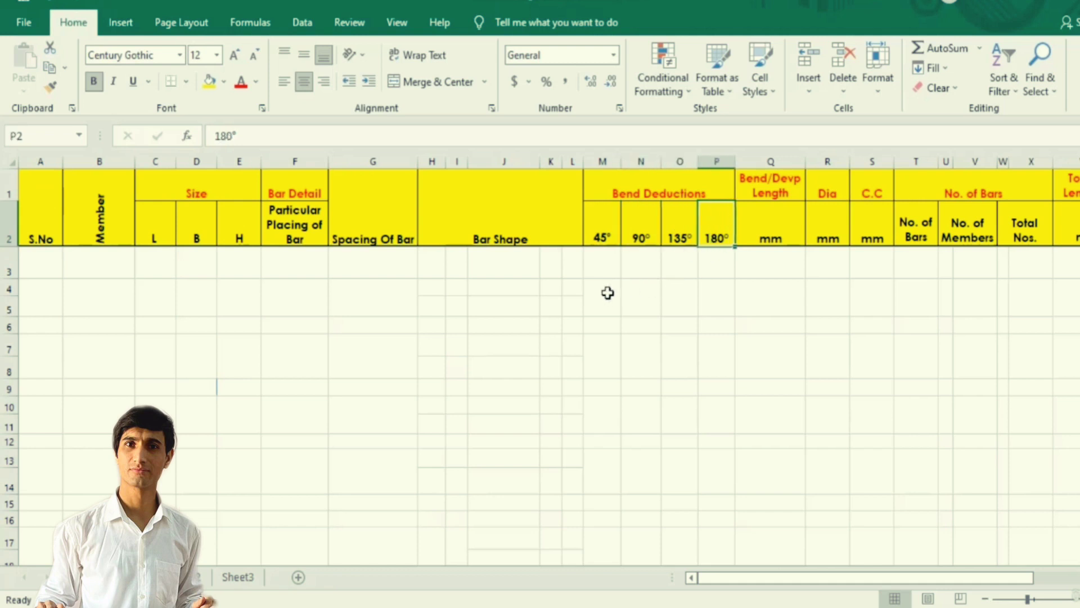
{"action": "left_click_drag", "start_coordinate": [608, 292], "coordinate": [703, 297]}
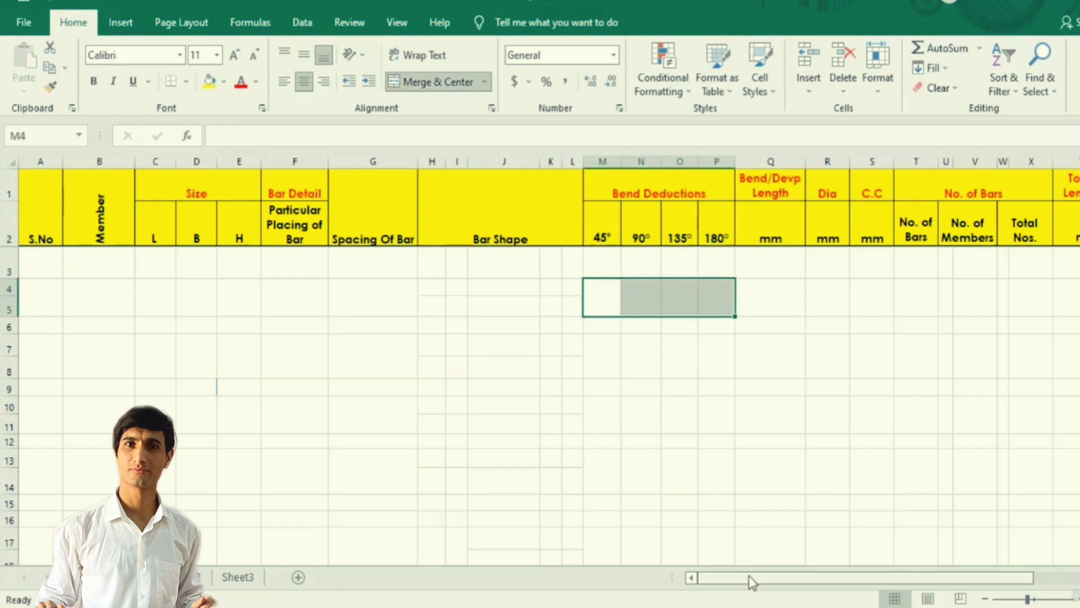
Step: Examine the Bend/Devp Length, Dia, C.C and No. of Bars columns of the schedule
{"action": "left_click_drag", "start_coordinate": [749, 577], "coordinate": [780, 580]}
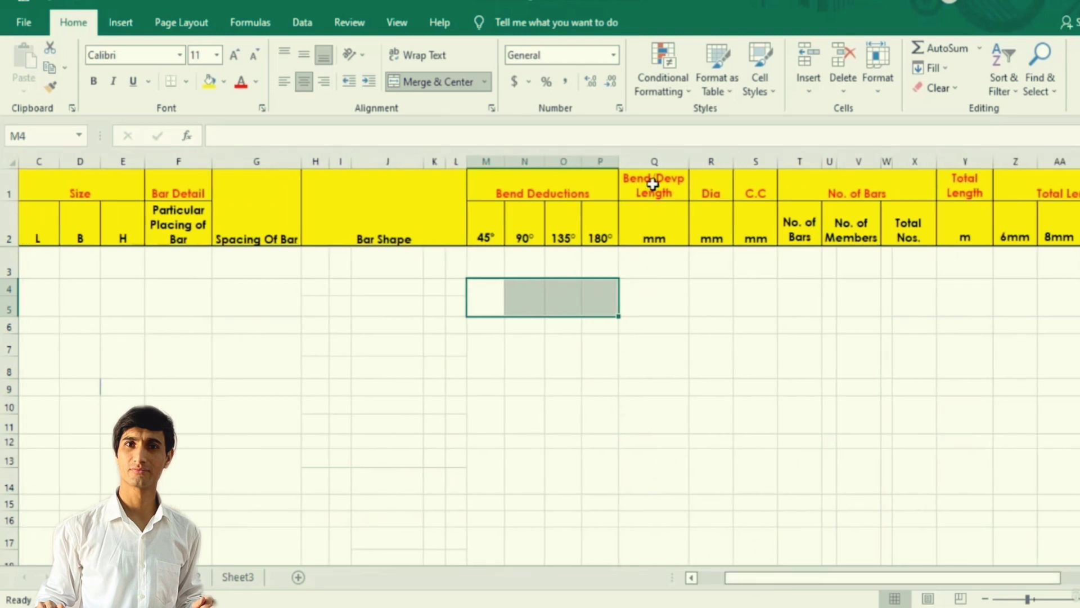
{"action": "left_click", "coordinate": [666, 294]}
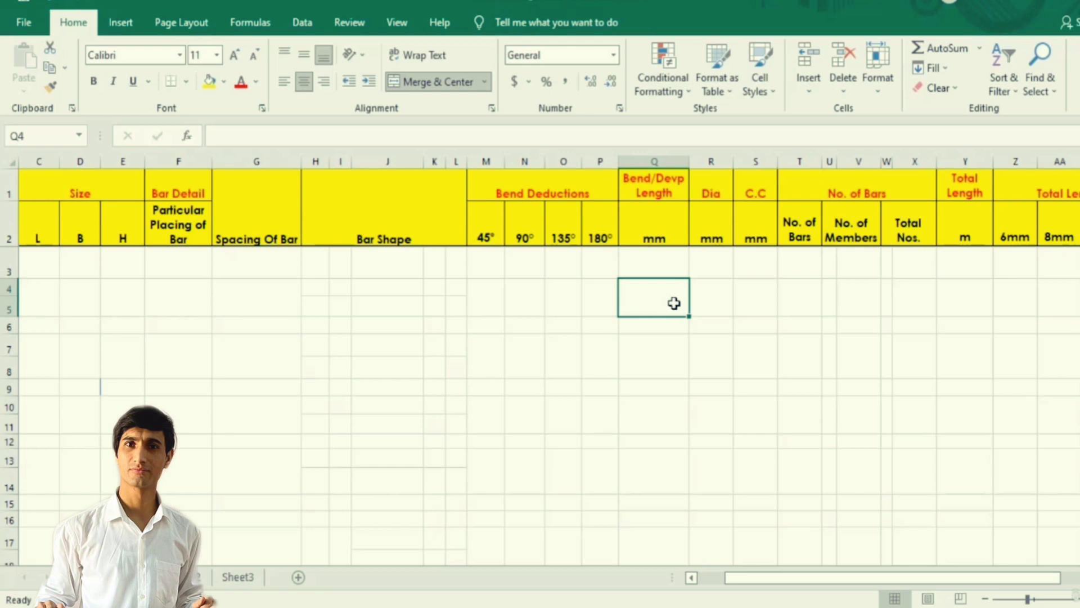
{"action": "left_click", "coordinate": [702, 299]}
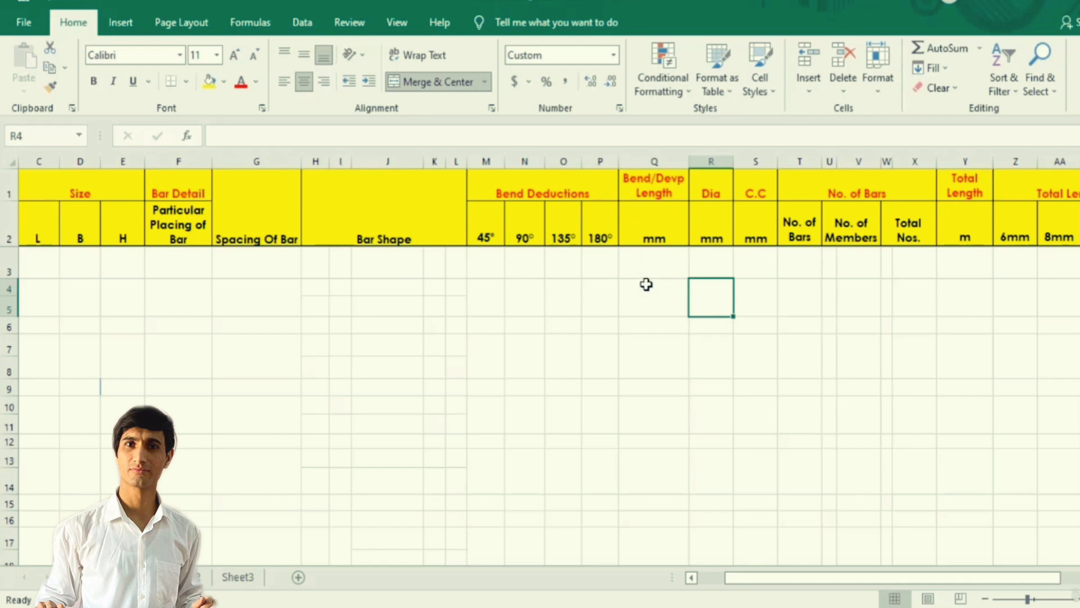
{"action": "left_click", "coordinate": [761, 288]}
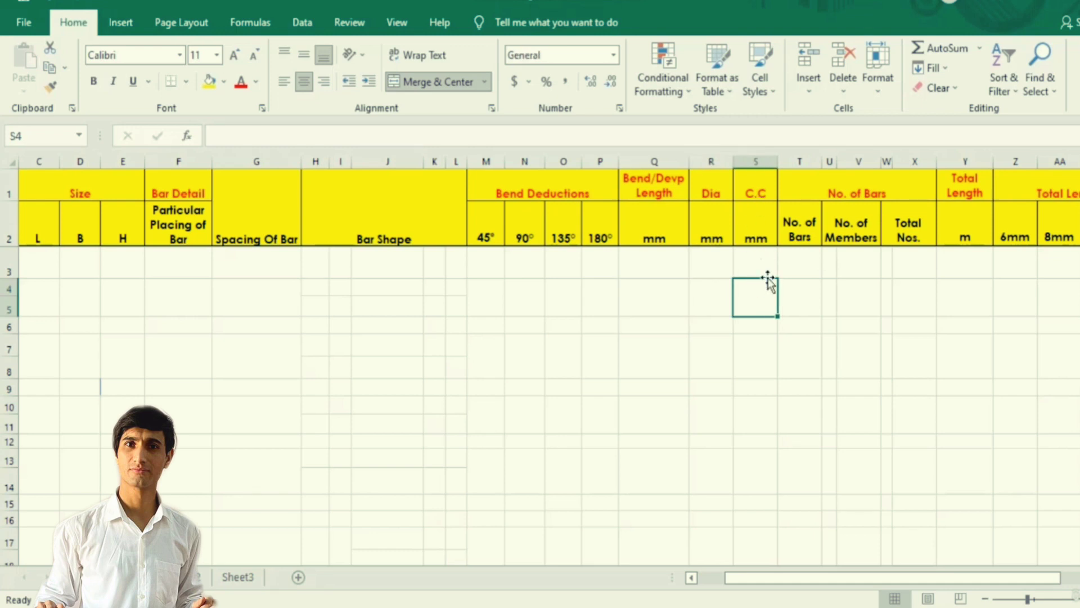
{"action": "left_click", "coordinate": [802, 297]}
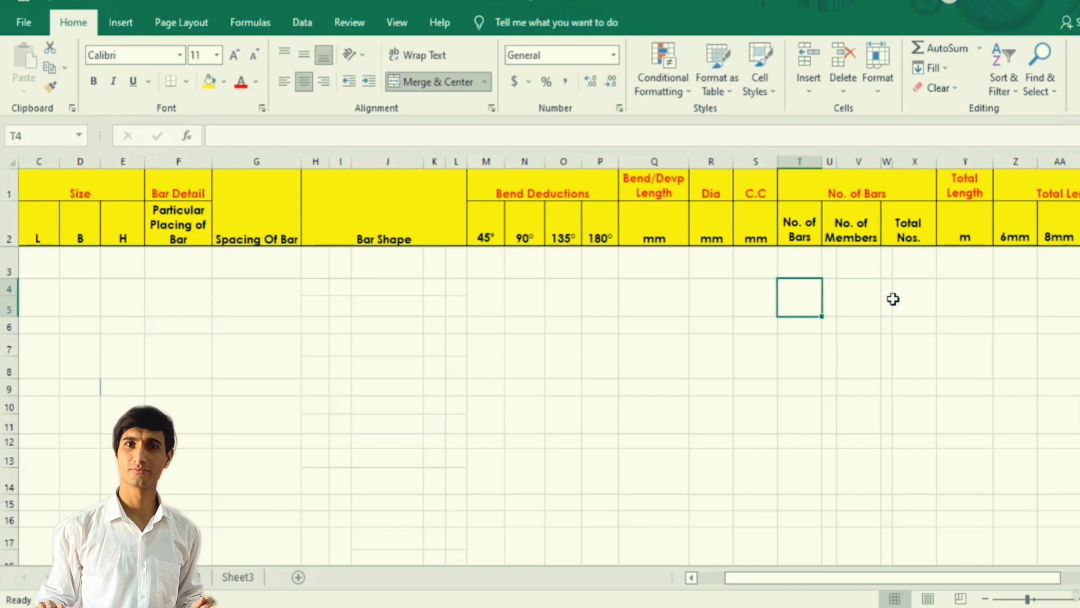
{"action": "left_click", "coordinate": [181, 298]}
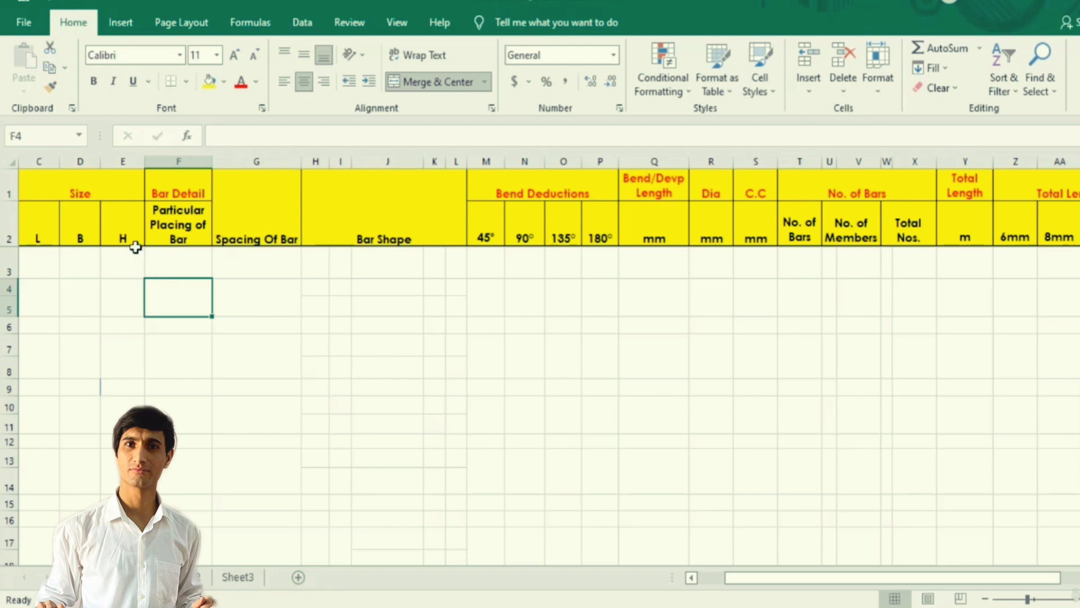
{"action": "type", "text": "2"}
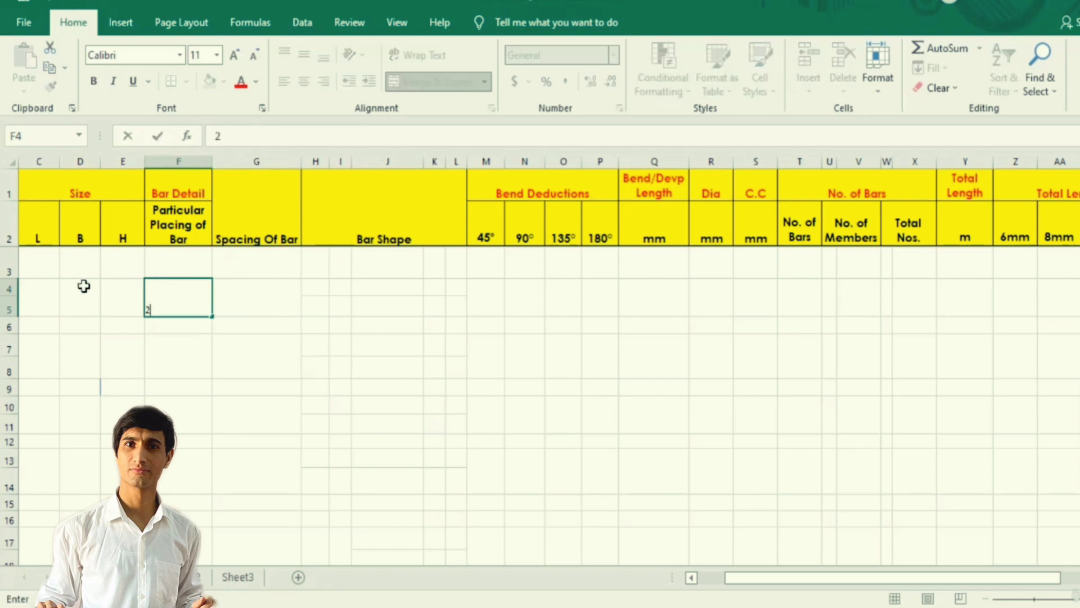
{"action": "key", "text": "Escape"}
Step: Enter 2000 as the member length L in cell C4
{"action": "left_click", "coordinate": [39, 298]}
{"action": "type", "text": "2000"}
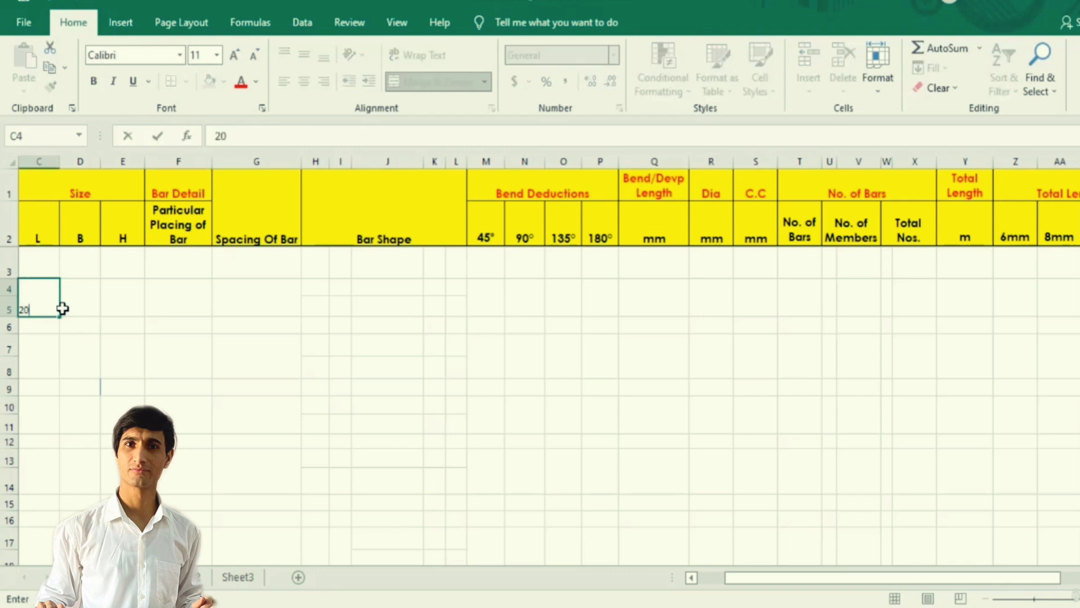
{"action": "left_click", "coordinate": [93, 319]}
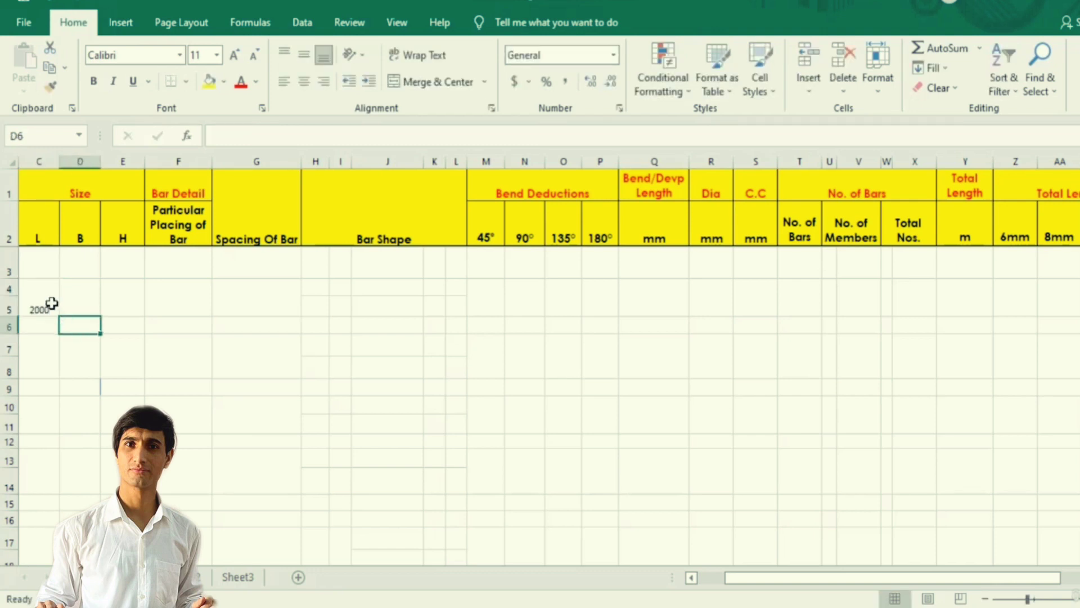
{"action": "left_click", "coordinate": [36, 300]}
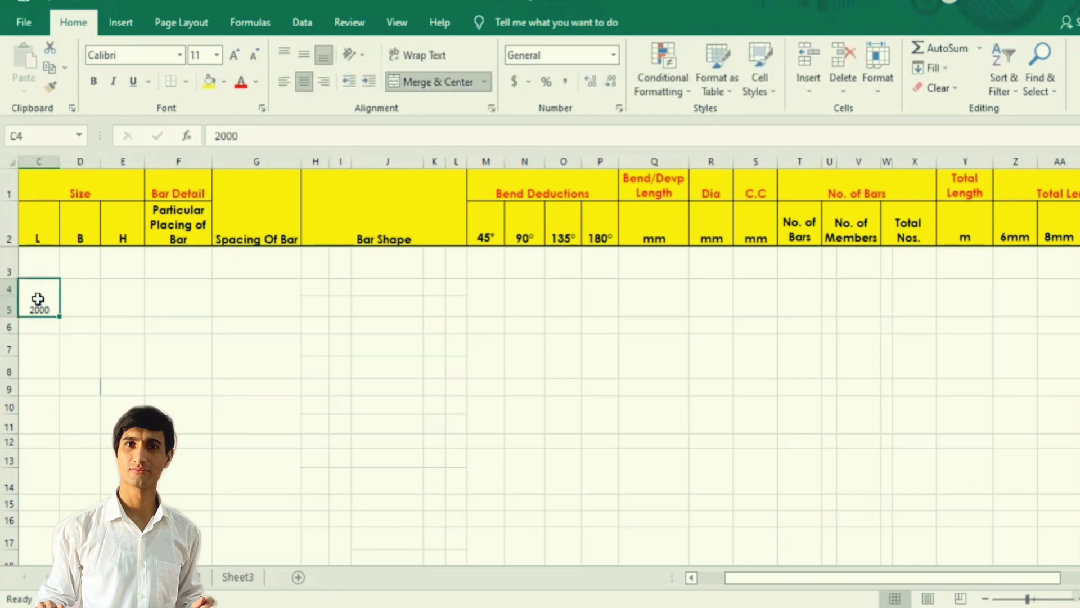
Step: Enter 300 as the bar spacing in cell G4
{"action": "left_click", "coordinate": [247, 304]}
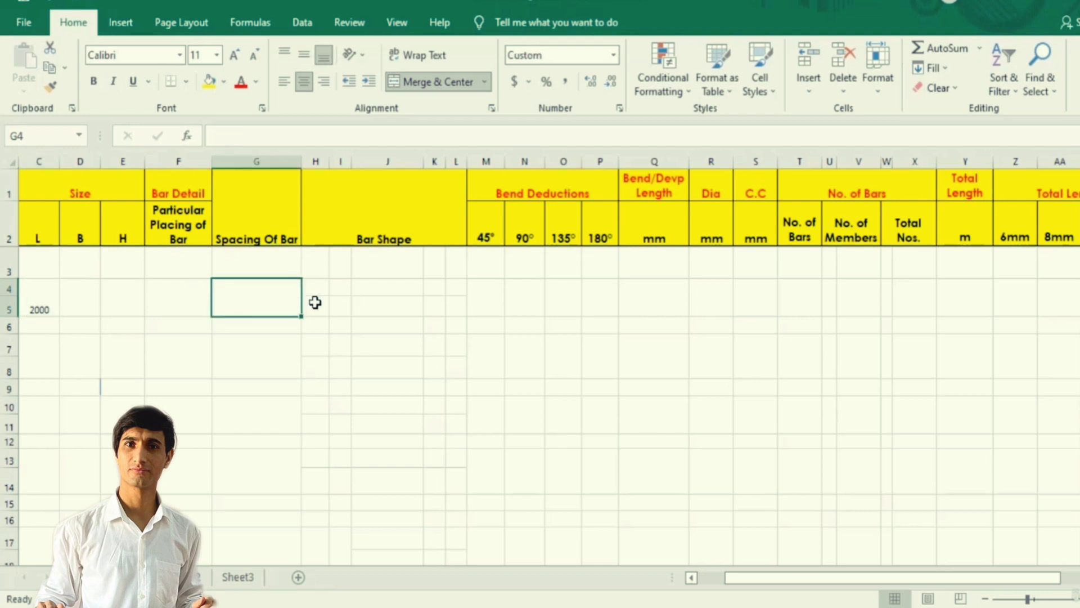
{"action": "type", "text": "300"}
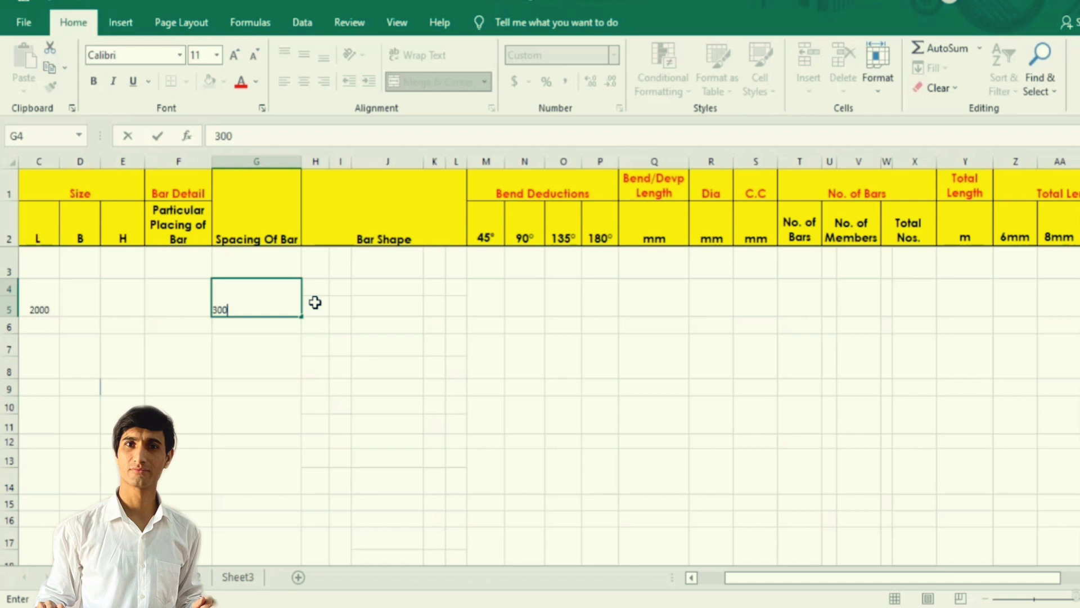
{"action": "key", "text": "Return"}
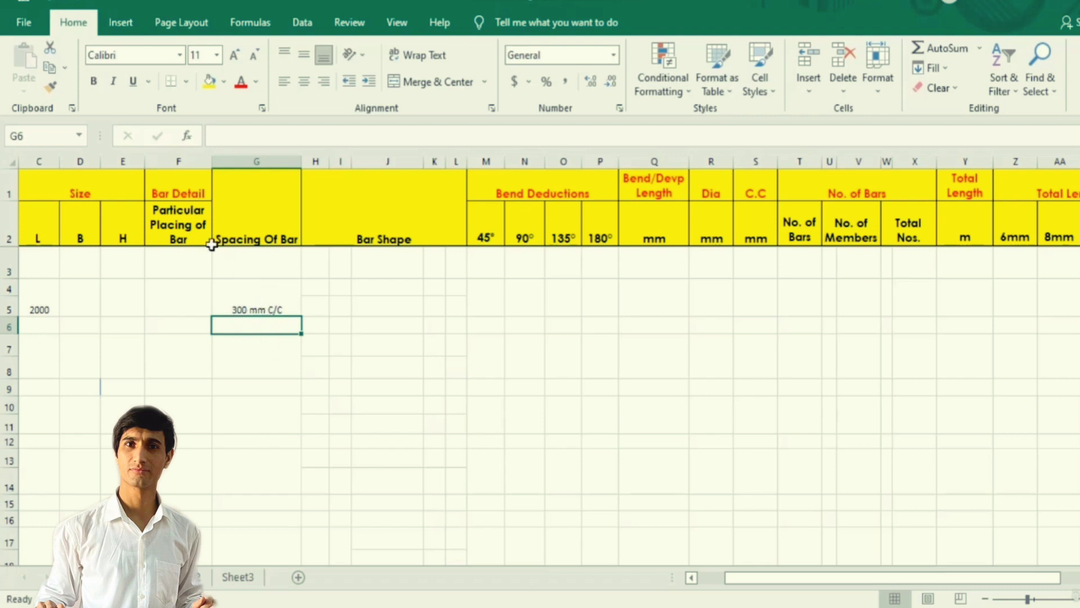
{"action": "left_click", "coordinate": [250, 286]}
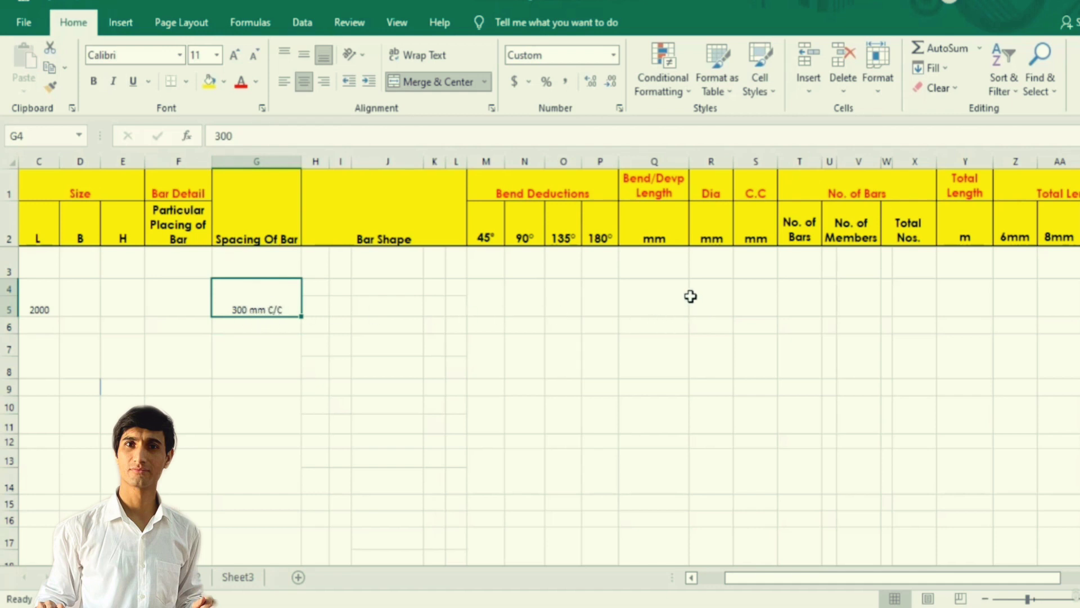
Step: Enter the formula =C4/G4+1 in the No. of Bars cell T4 to divide member length by bar spacing and add one
{"action": "left_click", "coordinate": [799, 301]}
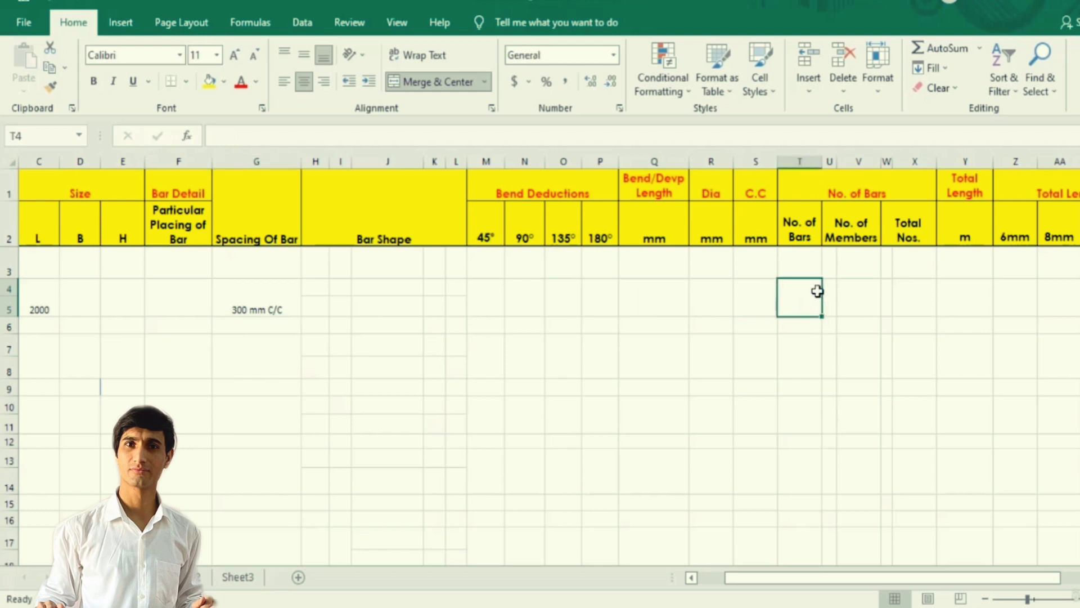
{"action": "type", "text": "="}
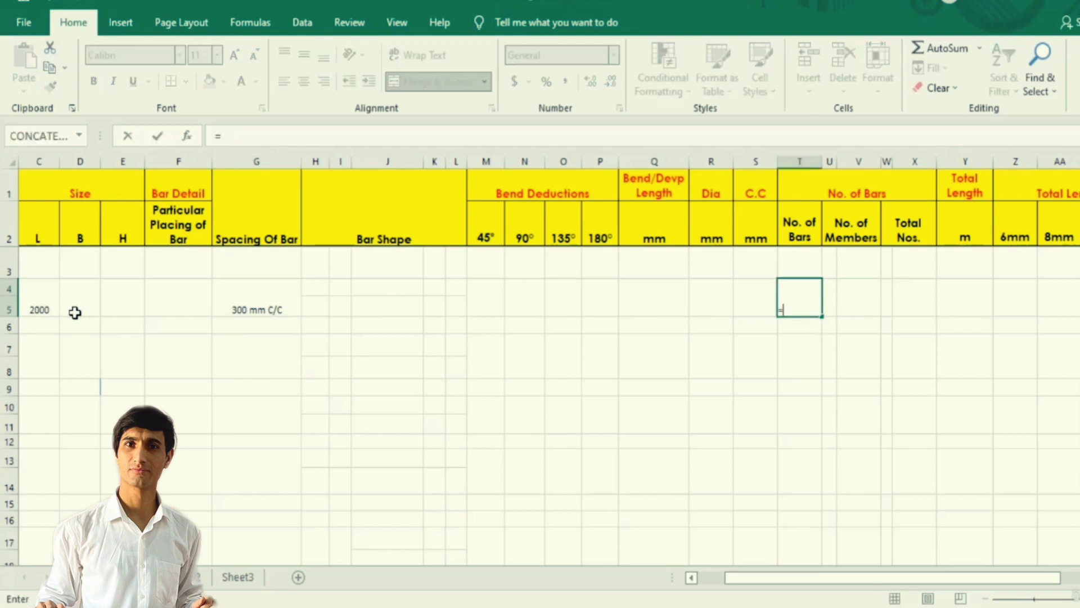
{"action": "left_click", "coordinate": [43, 307]}
{"action": "type", "text": "/"}
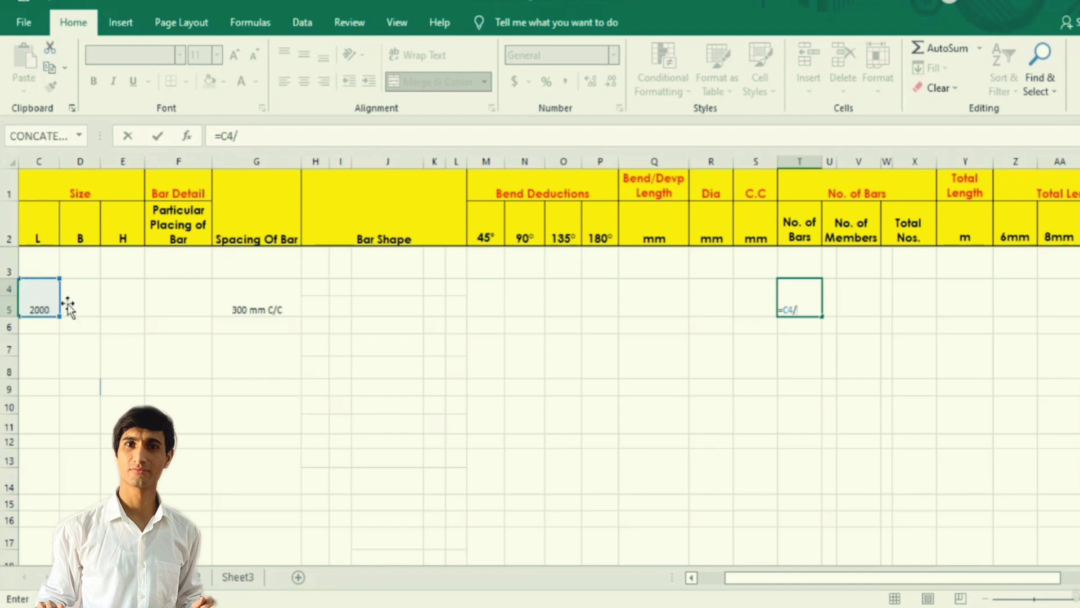
{"action": "left_click", "coordinate": [229, 302]}
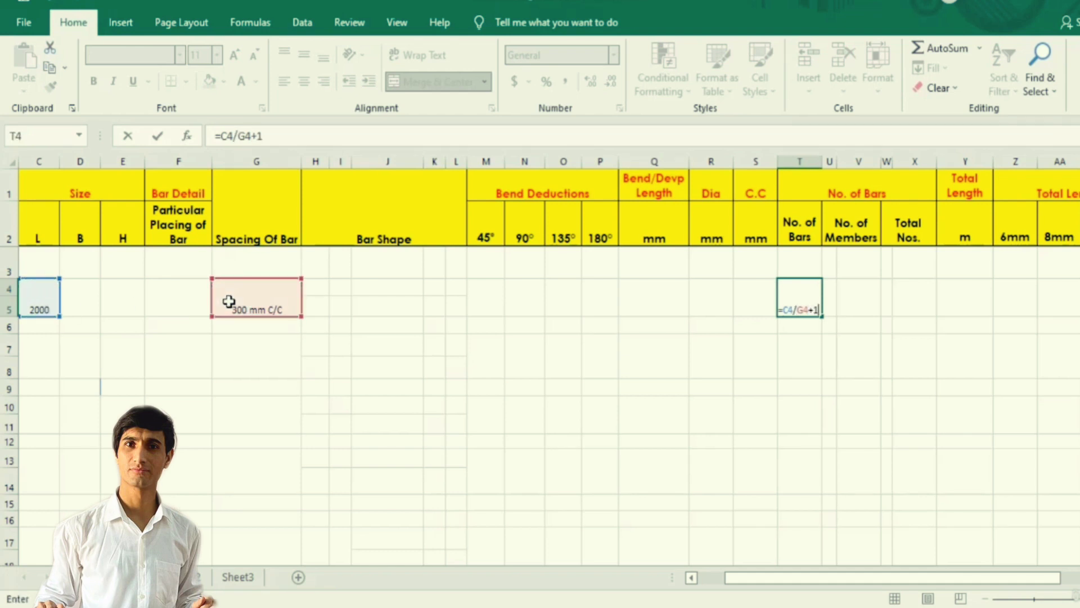
{"action": "key", "text": "Return"}
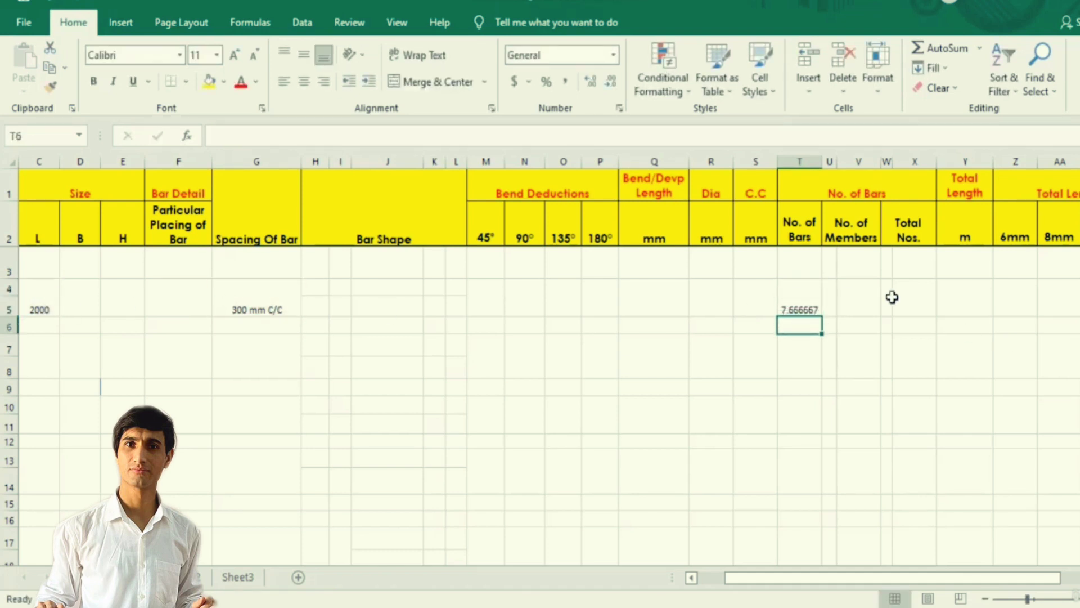
Step: Examine the row 4 cells for No. of Bars, No. of Members, Total Nos. and Total Length
{"action": "left_click", "coordinate": [808, 307]}
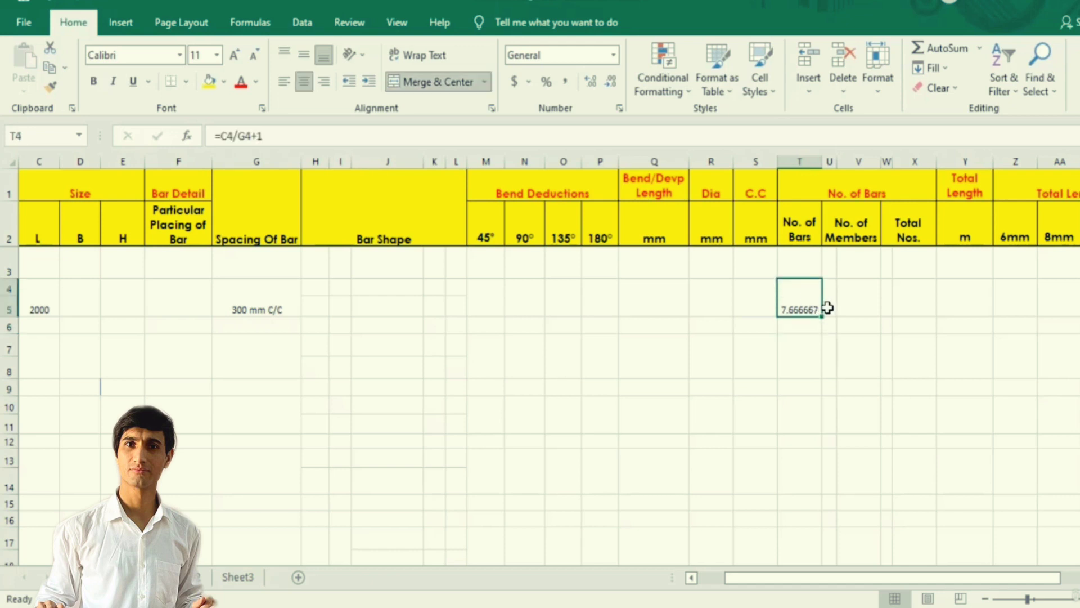
{"action": "left_click", "coordinate": [847, 310]}
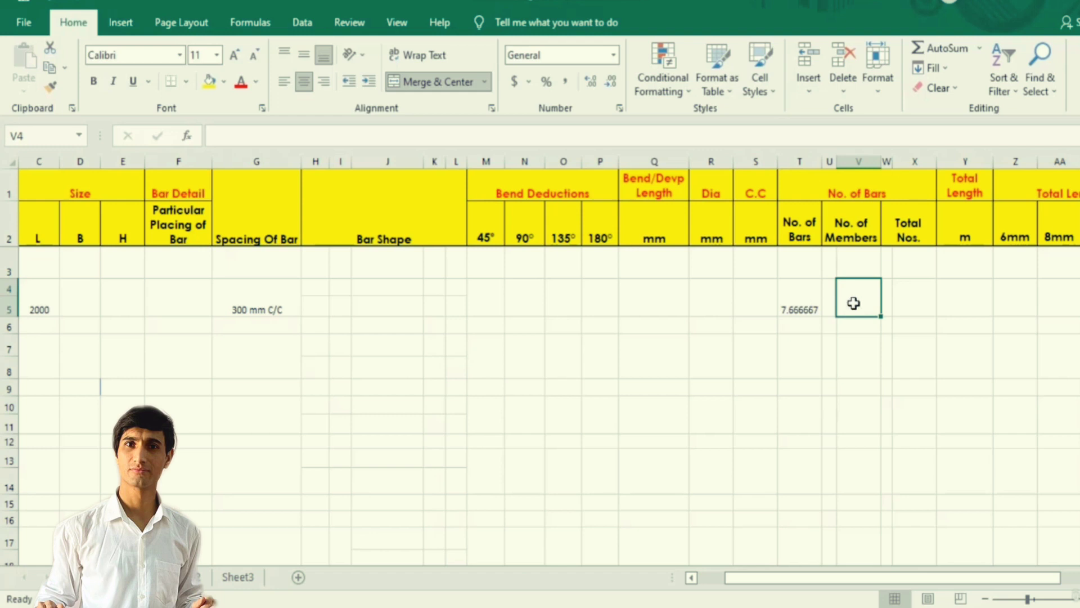
{"action": "left_click", "coordinate": [906, 299]}
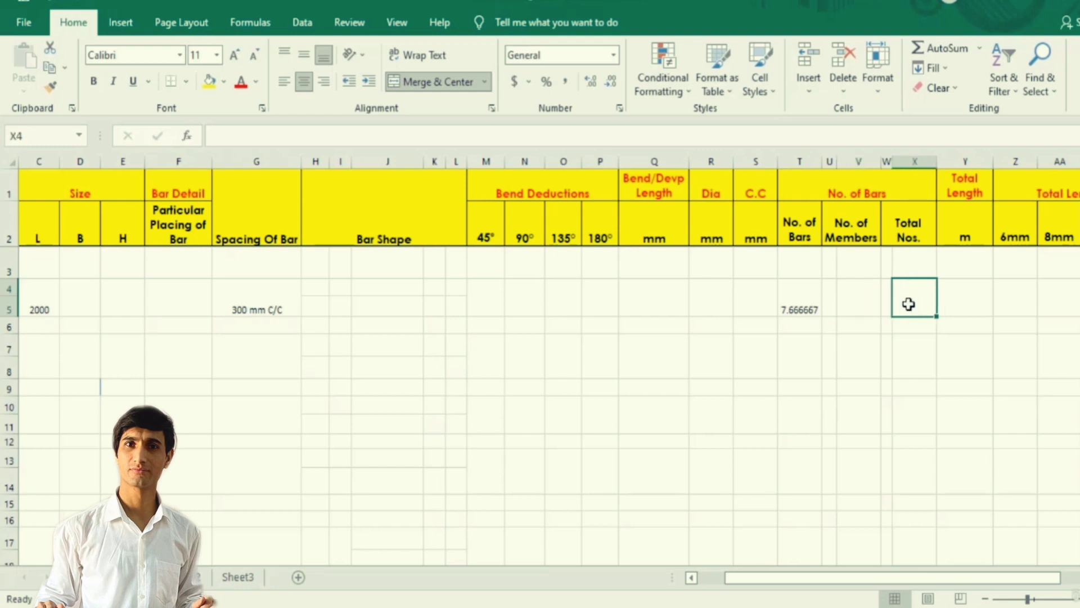
{"action": "left_click", "coordinate": [810, 303]}
{"action": "left_click", "coordinate": [853, 304]}
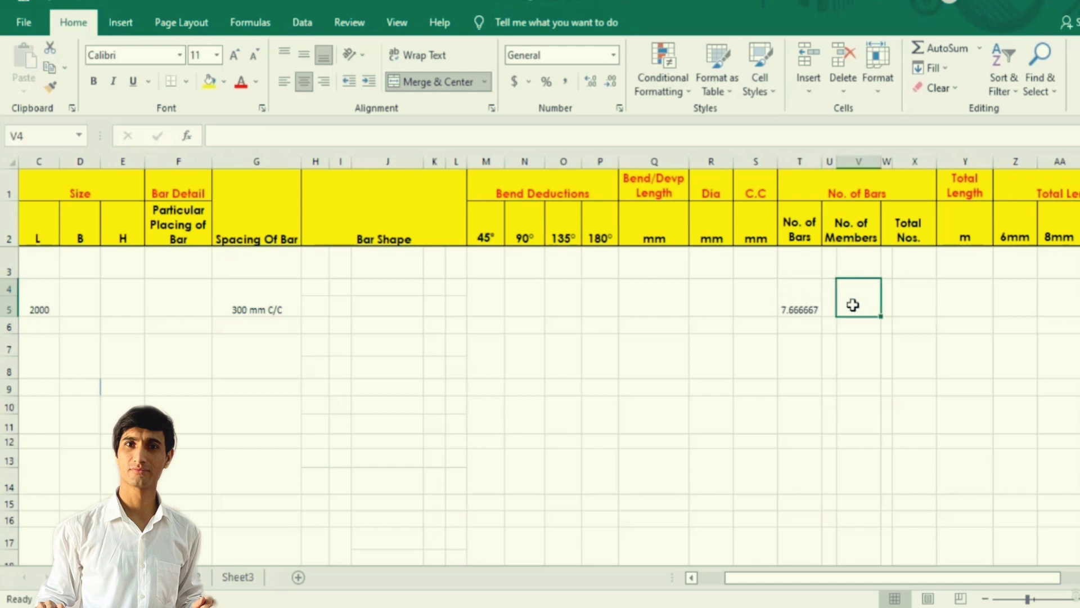
{"action": "left_click", "coordinate": [908, 300]}
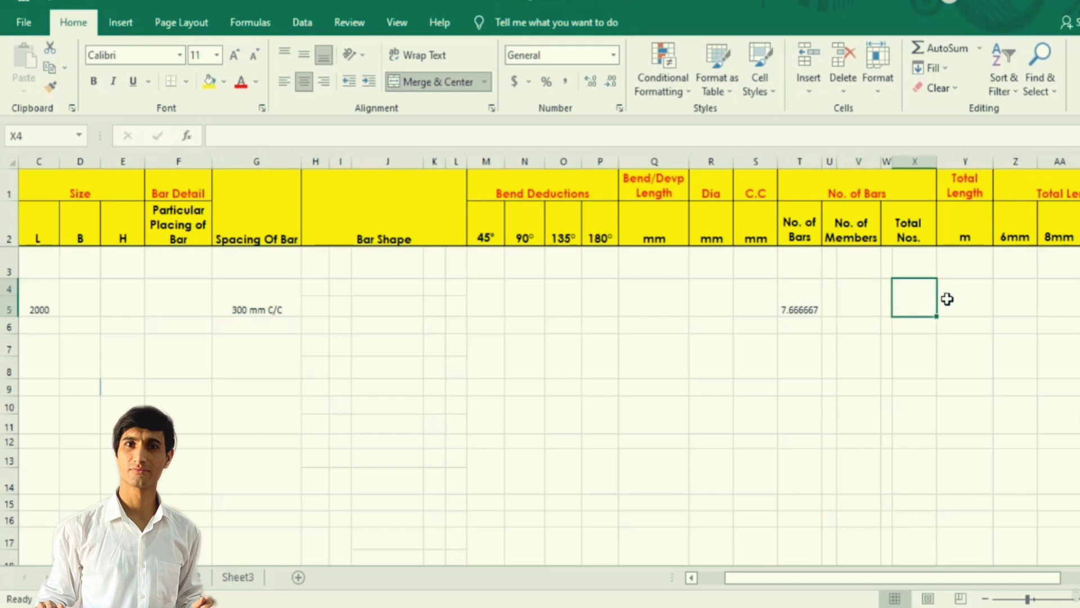
{"action": "left_click", "coordinate": [965, 296]}
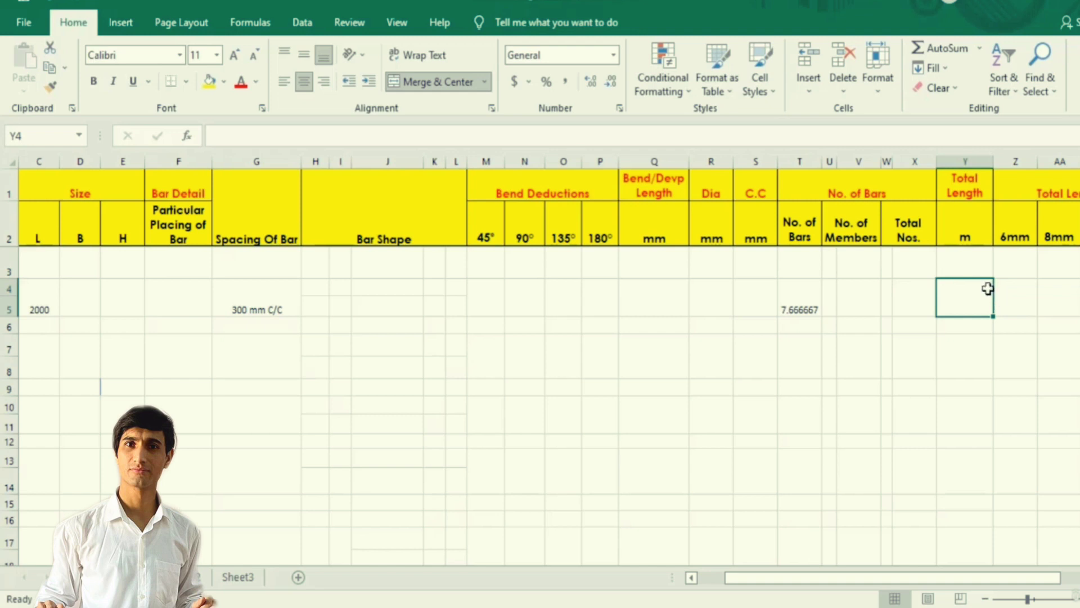
Step: Examine the Total Length (m) columns for 6, 8, 10 and 12 mm bars and the 6 mm formula in cell Z4
{"action": "left_click_drag", "start_coordinate": [896, 578], "coordinate": [977, 569]}
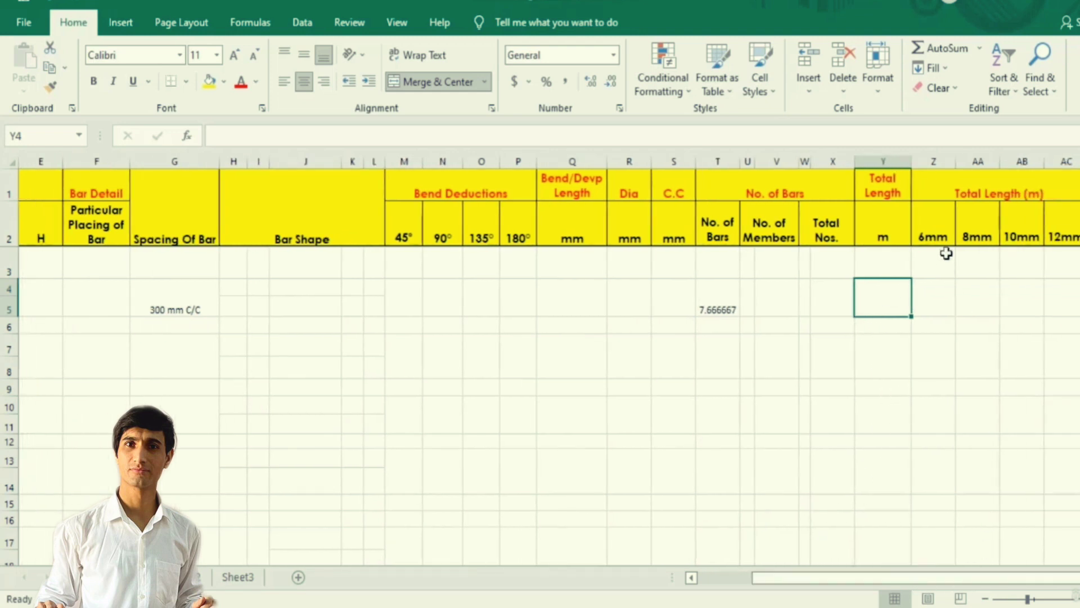
{"action": "left_click", "coordinate": [943, 196]}
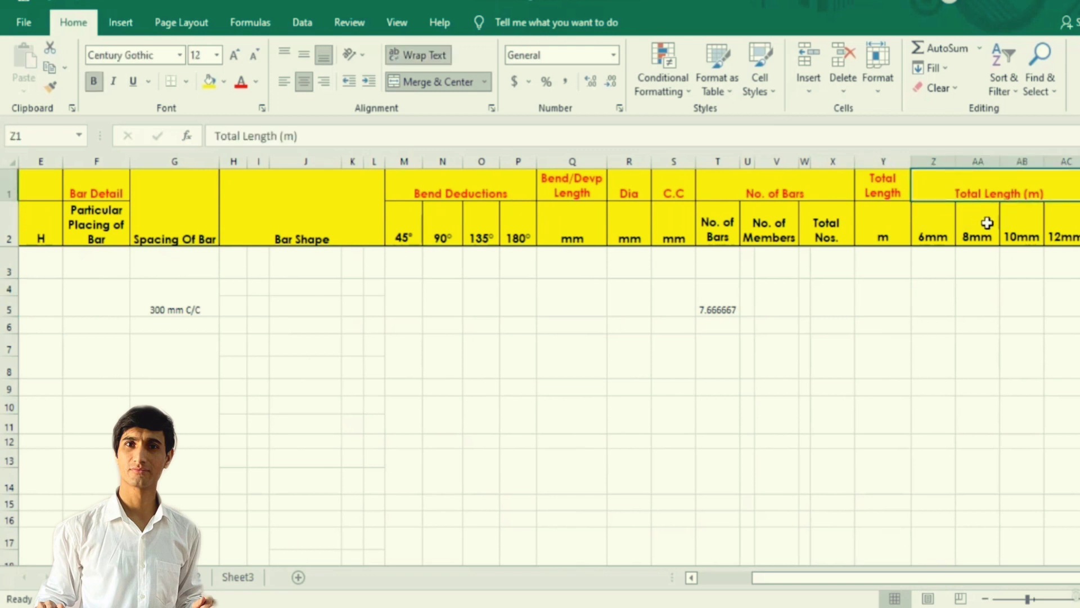
{"action": "left_click", "coordinate": [932, 231]}
{"action": "left_click", "coordinate": [982, 228]}
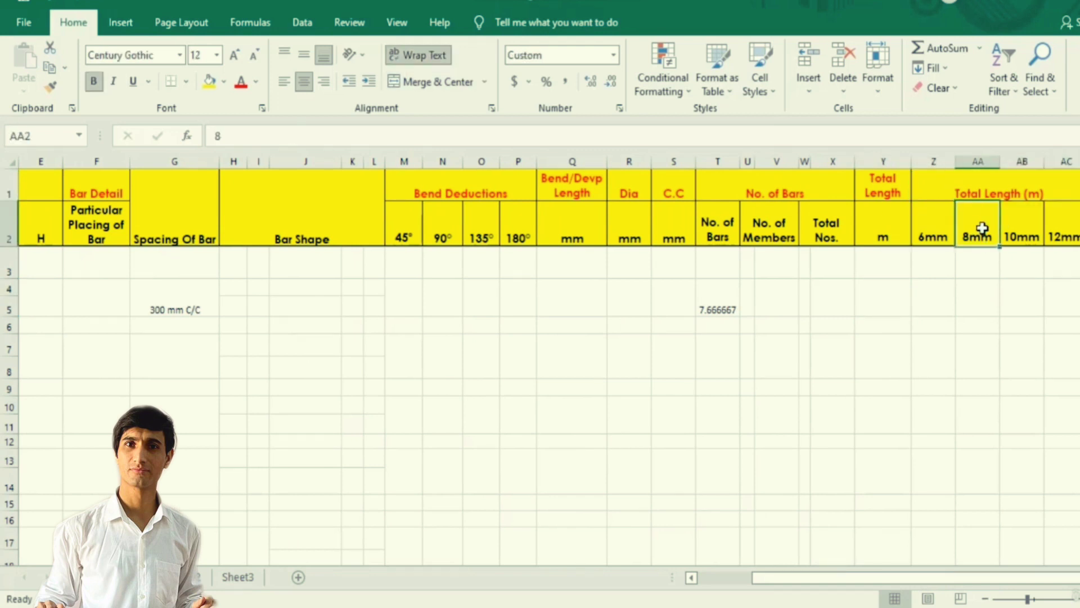
{"action": "left_click", "coordinate": [1024, 228]}
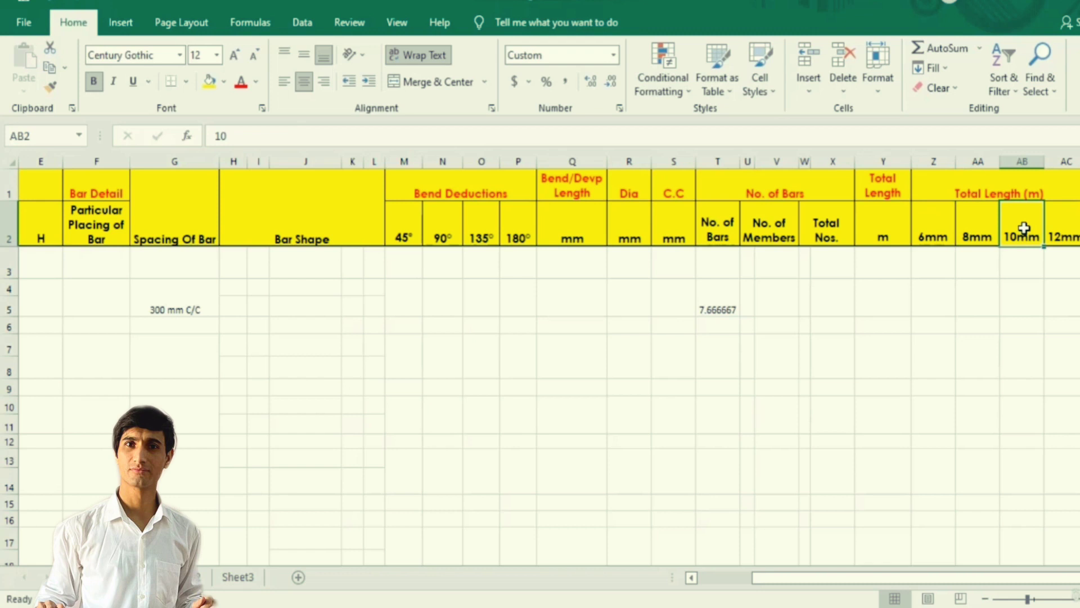
{"action": "left_click", "coordinate": [1061, 230]}
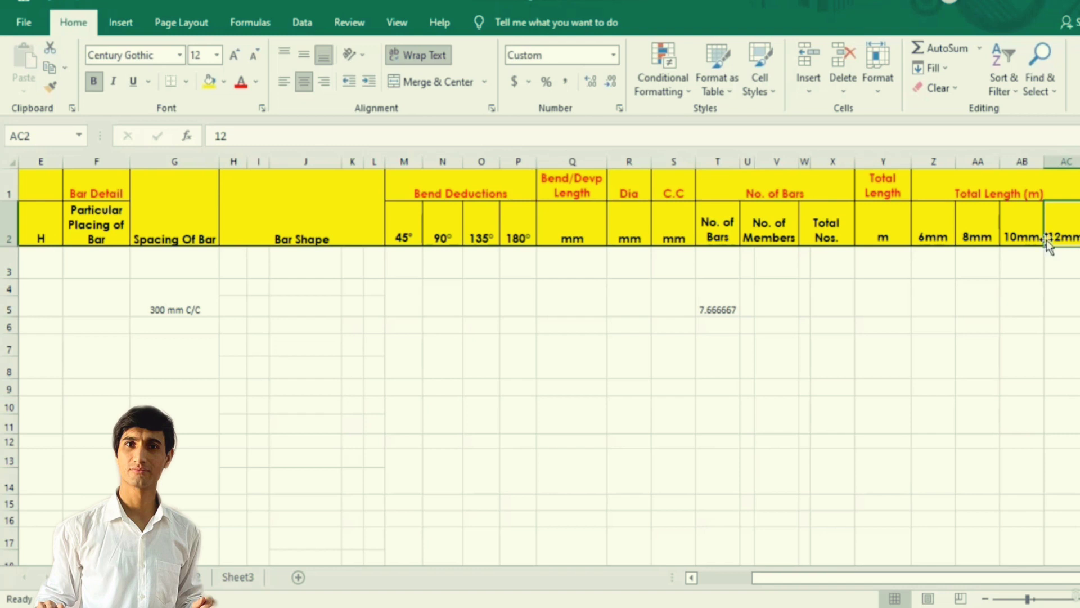
{"action": "left_click", "coordinate": [945, 298]}
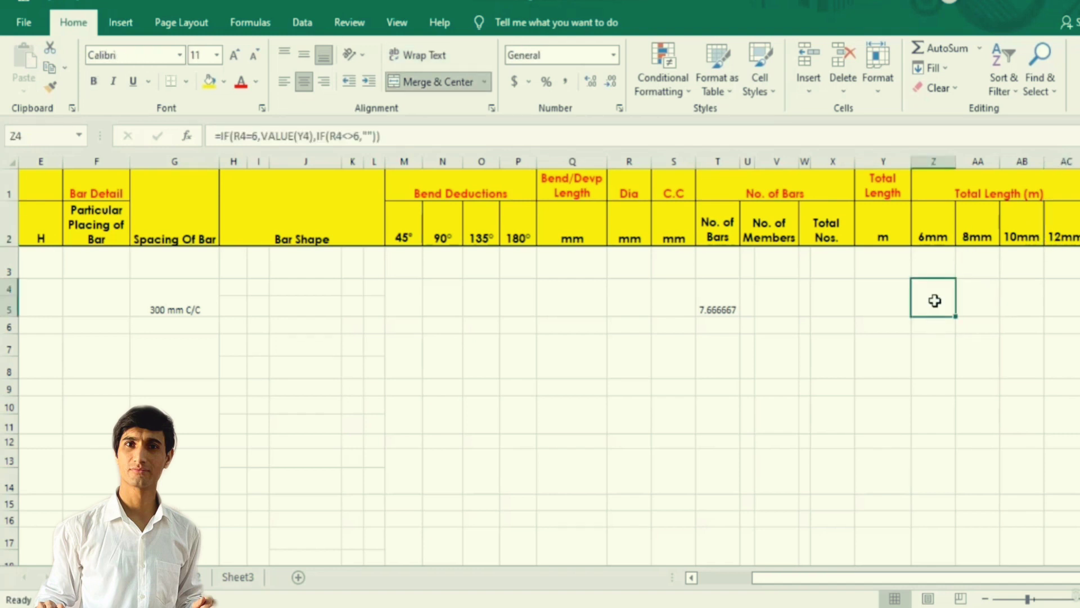
{"action": "left_click", "coordinate": [940, 225]}
{"action": "left_click", "coordinate": [972, 228]}
{"action": "left_click", "coordinate": [1020, 228]}
{"action": "left_click", "coordinate": [1056, 232]}
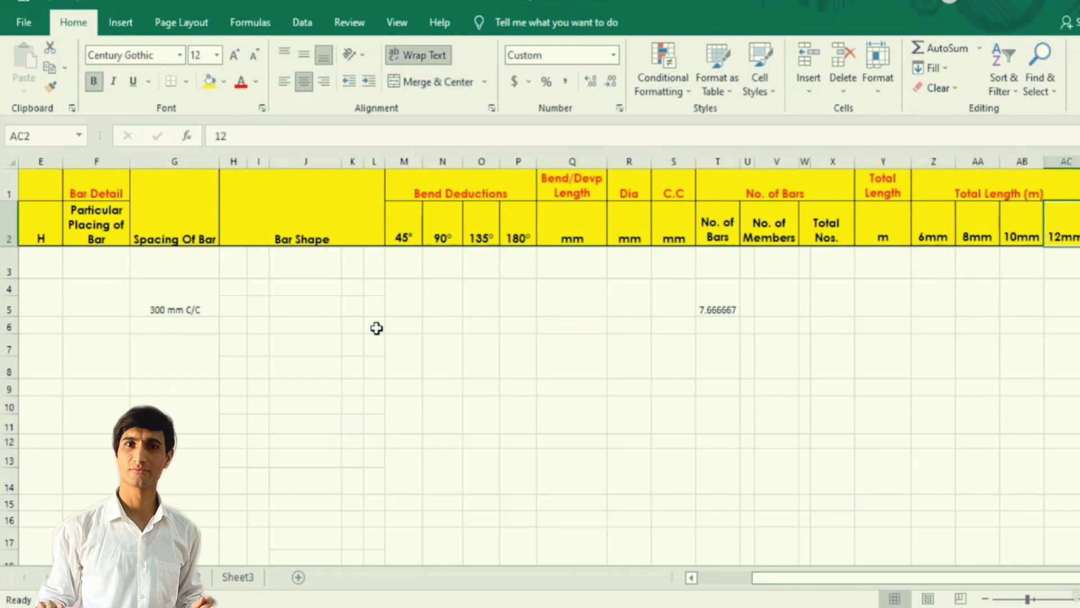
Step: Enter 1 as the number of members in cell V4
{"action": "left_click", "coordinate": [824, 297]}
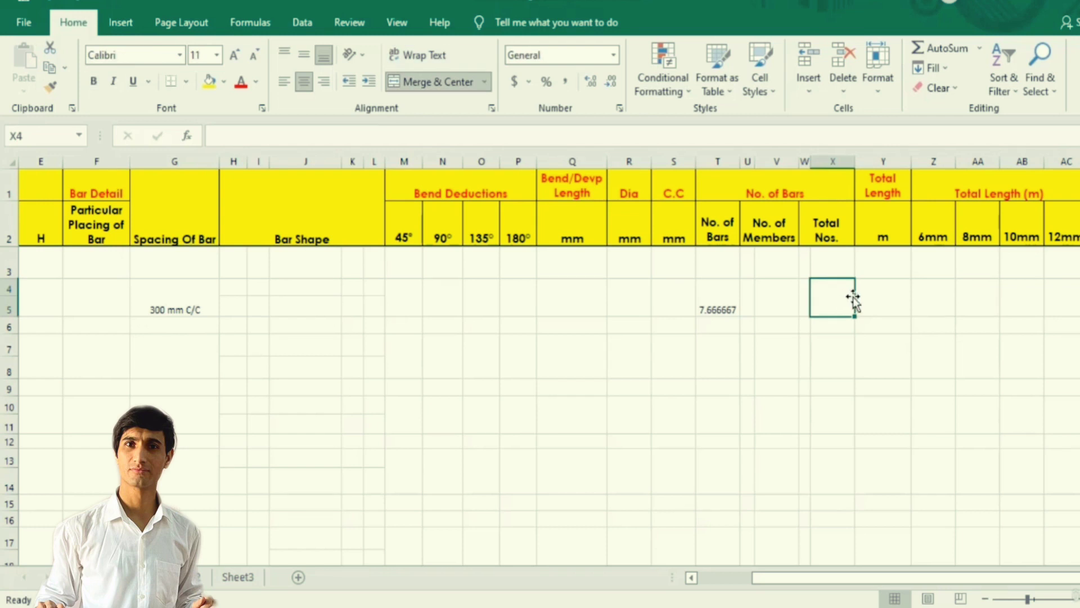
{"action": "left_click", "coordinate": [871, 296]}
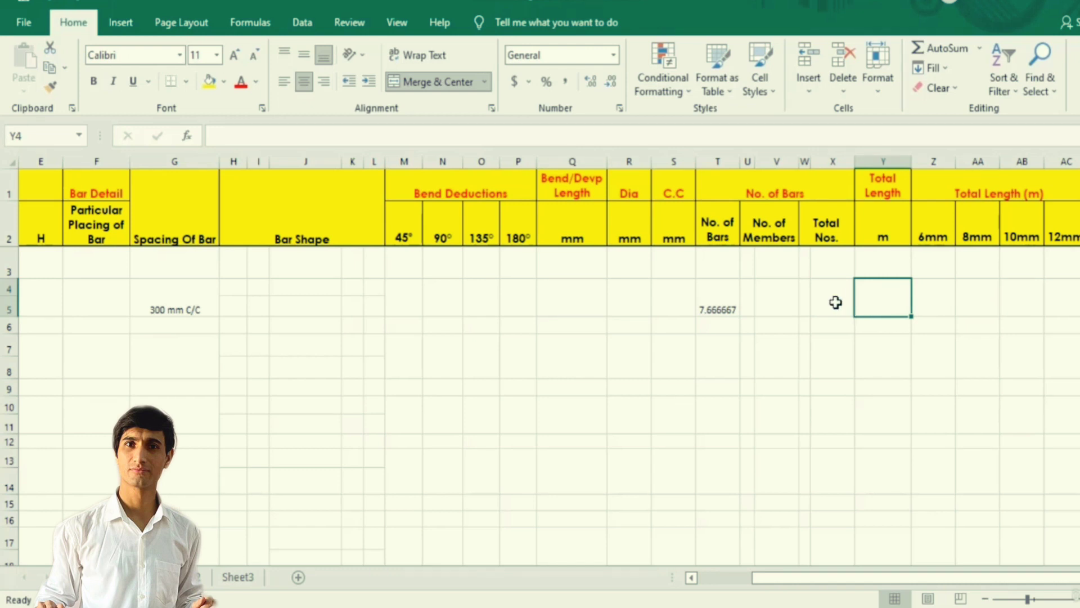
{"action": "left_click", "coordinate": [782, 301]}
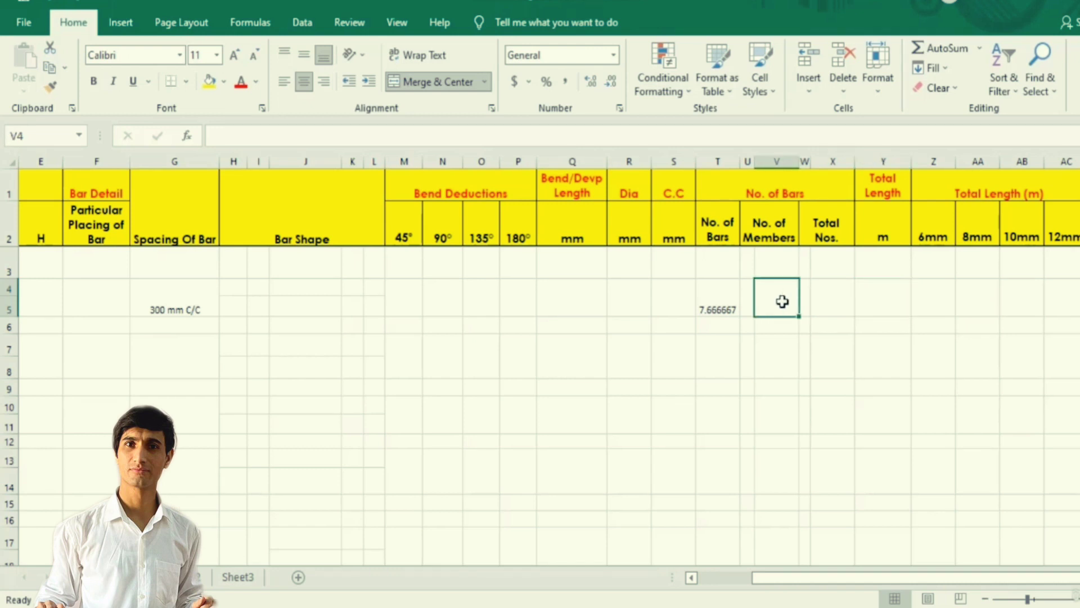
{"action": "type", "text": "1"}
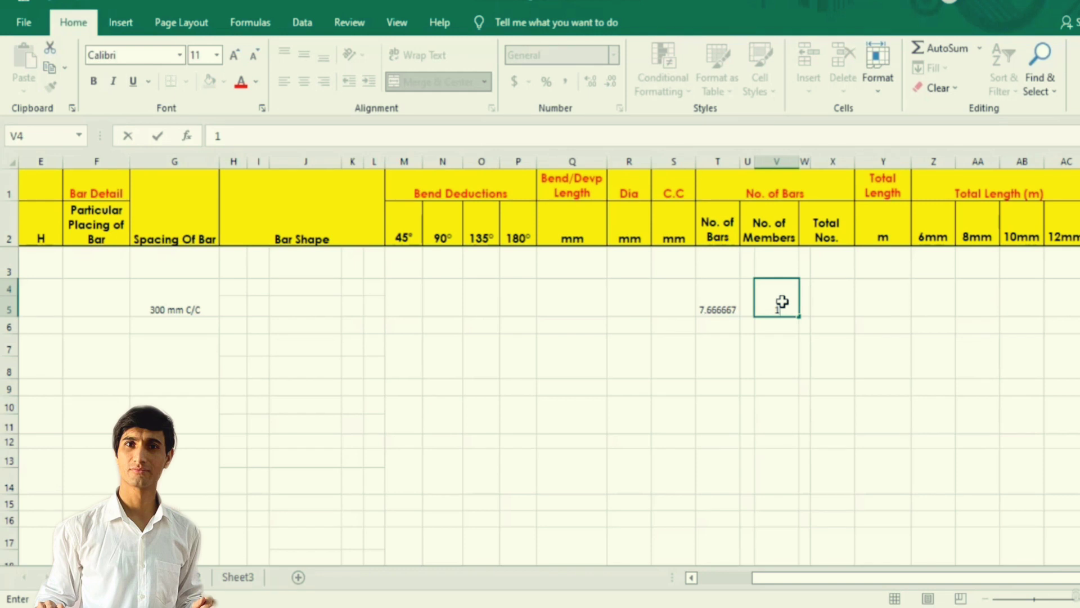
{"action": "key", "text": "Return"}
Step: Enter the formula =T4*V4 in the Total Nos. cell X4 to multiply the number of bars by the number of members
{"action": "left_click", "coordinate": [822, 297]}
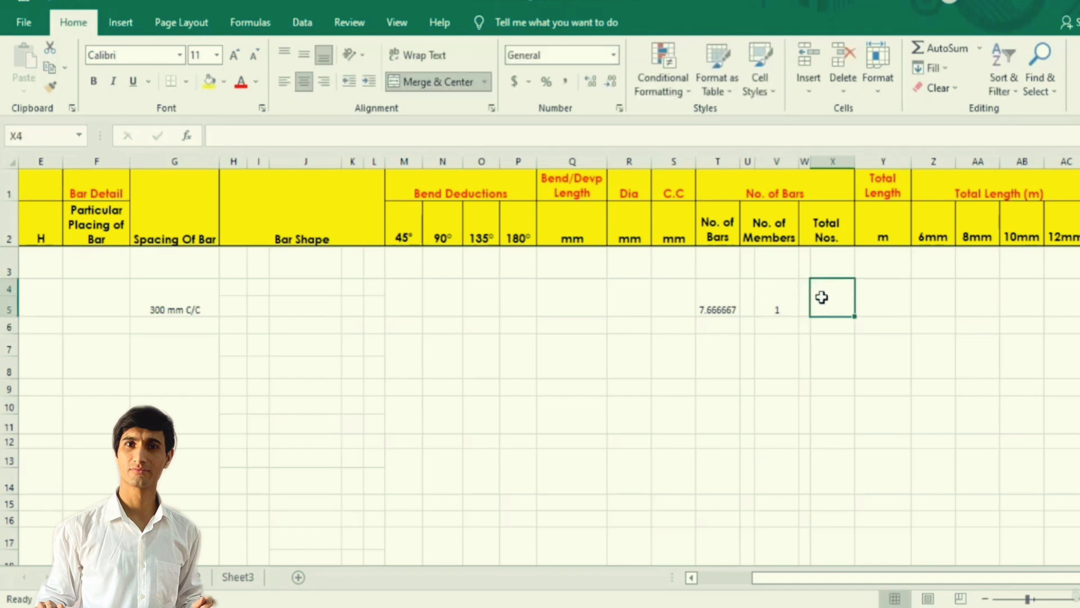
{"action": "type", "text": "="}
{"action": "left_click", "coordinate": [739, 296]}
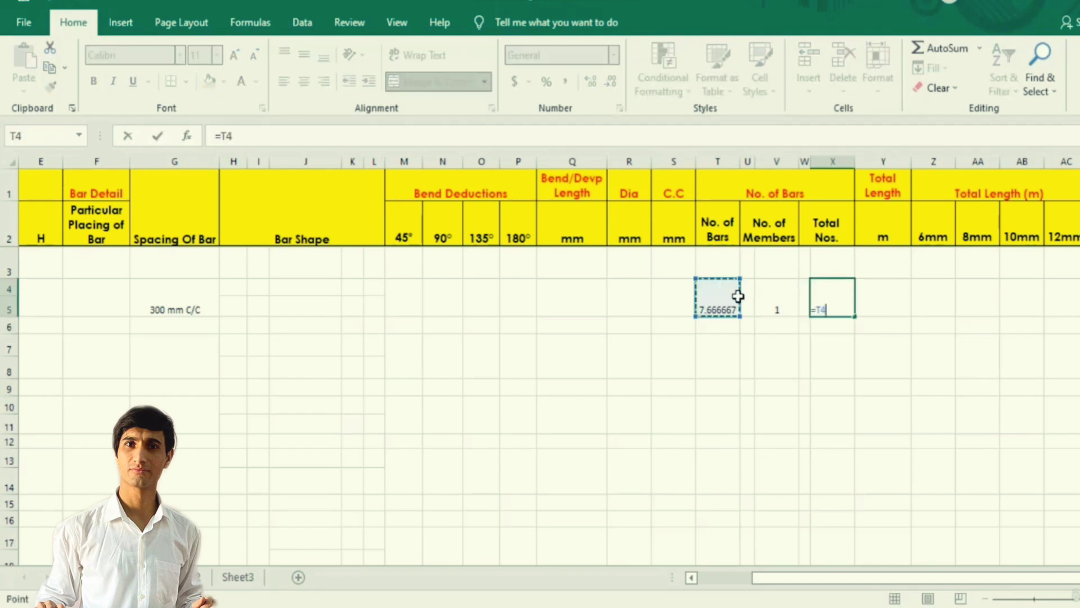
{"action": "type", "text": "*"}
{"action": "left_click", "coordinate": [762, 299]}
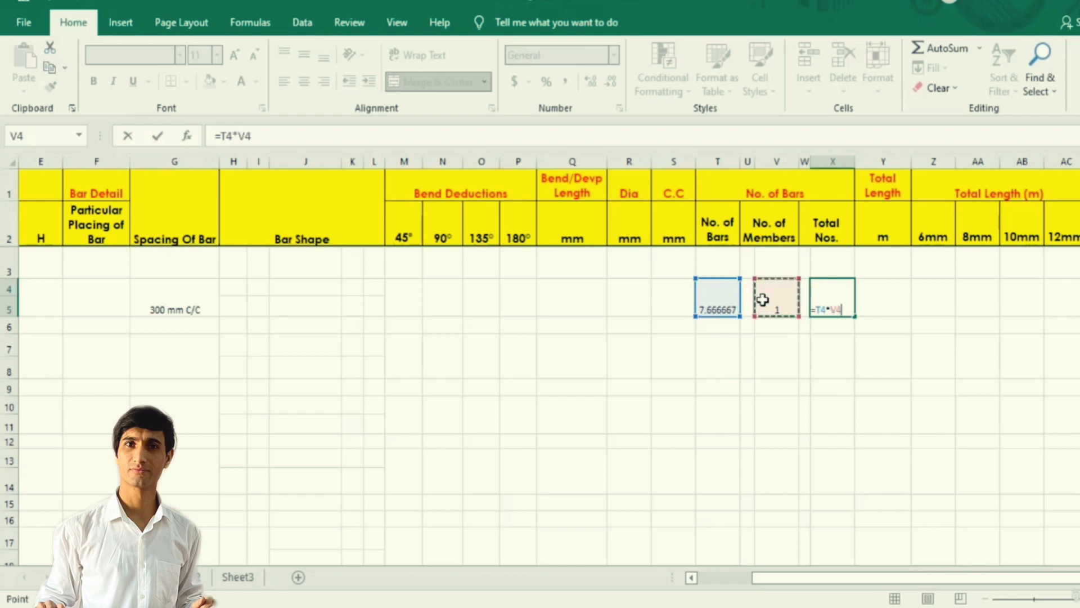
{"action": "key", "text": "Return"}
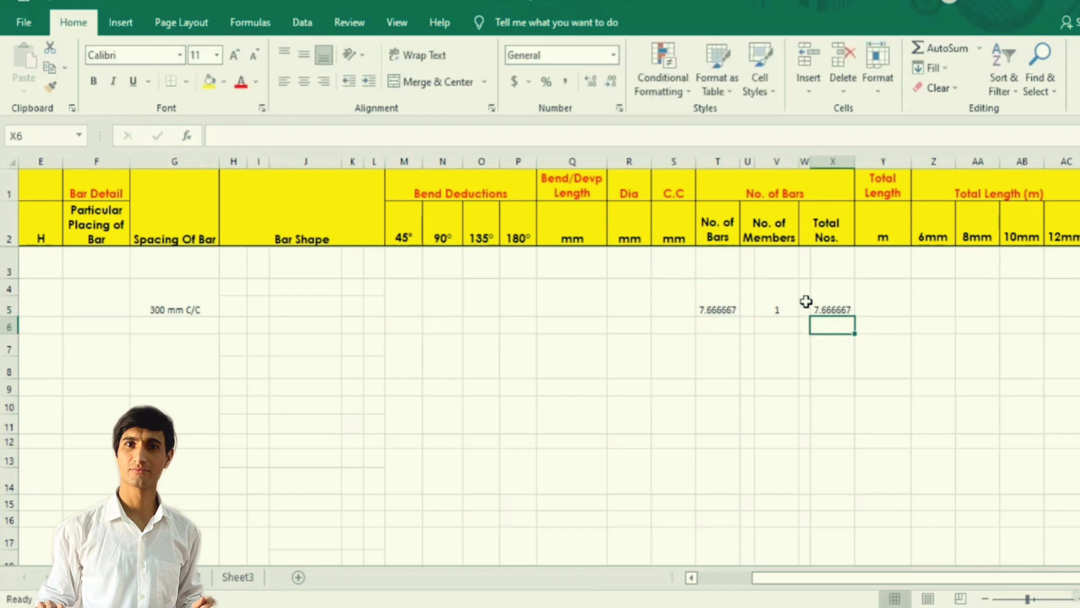
Step: Draw a straight bar in the Bar Shape column as a border line along the upper edge of cell J5
{"action": "left_click", "coordinate": [871, 300]}
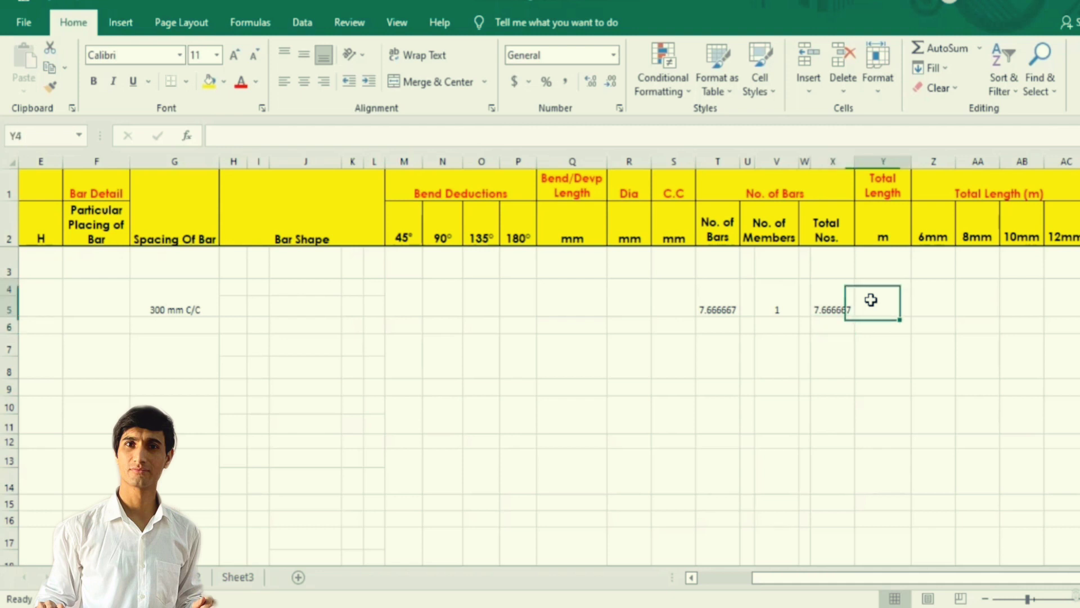
{"action": "left_click", "coordinate": [294, 305]}
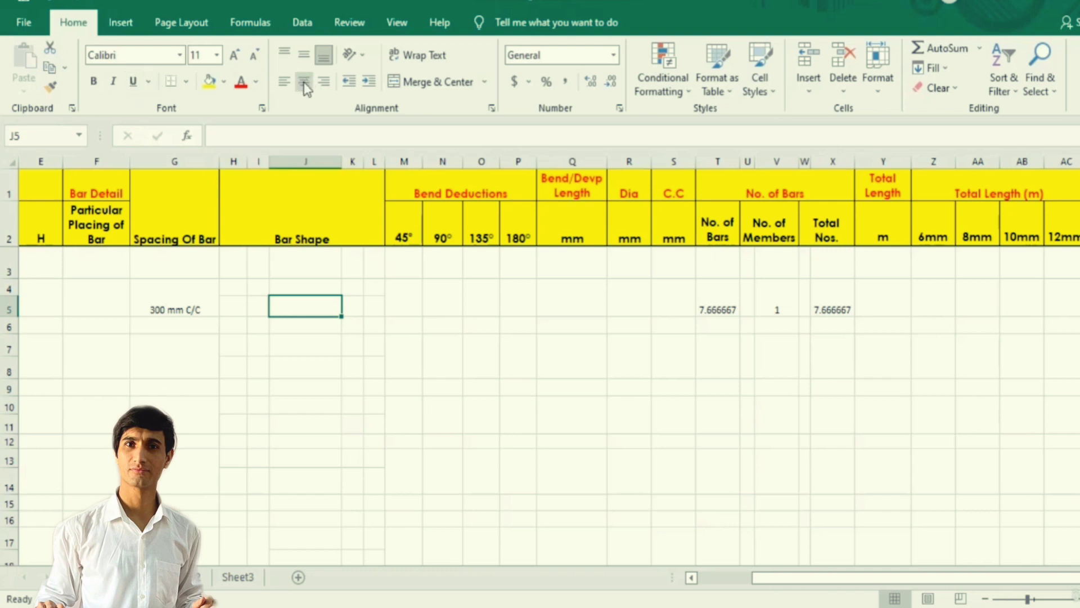
{"action": "left_click", "coordinate": [187, 82]}
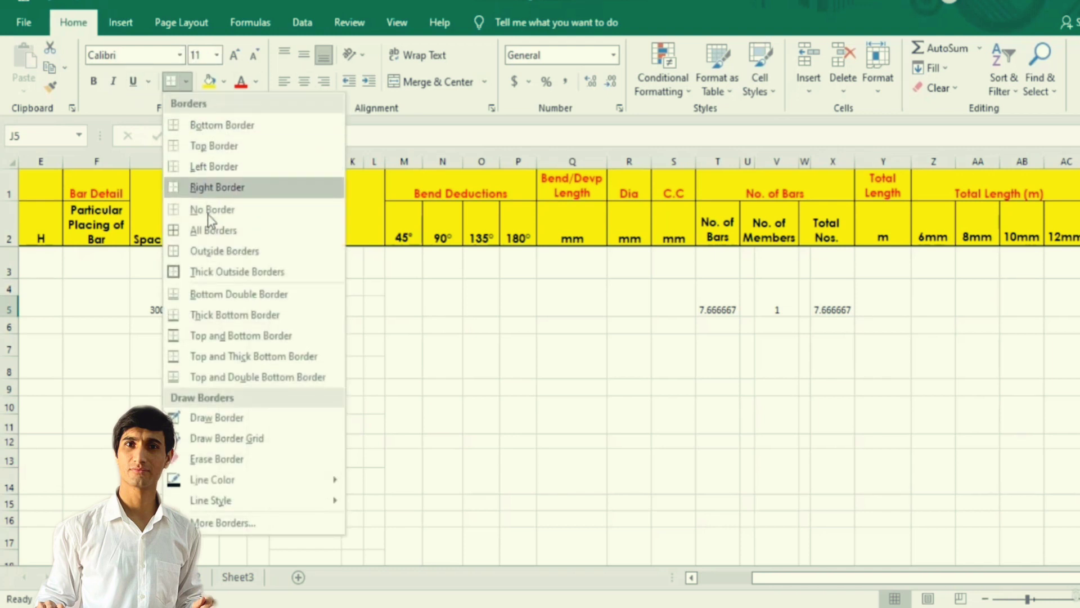
{"action": "left_click", "coordinate": [219, 418]}
{"action": "left_click", "coordinate": [306, 295]}
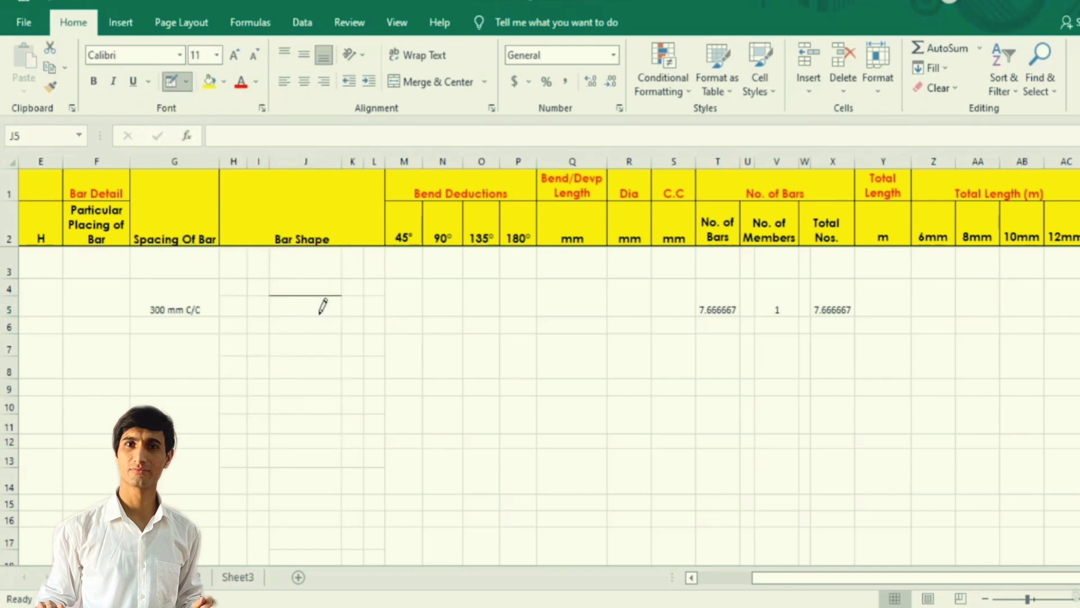
{"action": "key", "text": "Escape"}
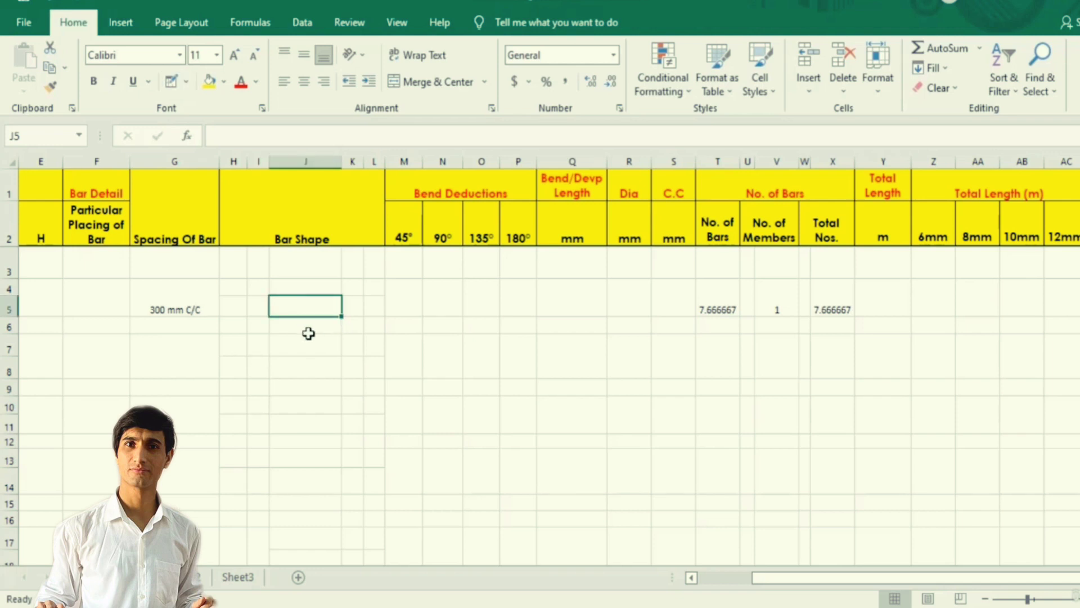
Step: Enter 1200 as the bar length beneath the drawn line in cell J5 and centre it horizontally
{"action": "type", "text": "1200"}
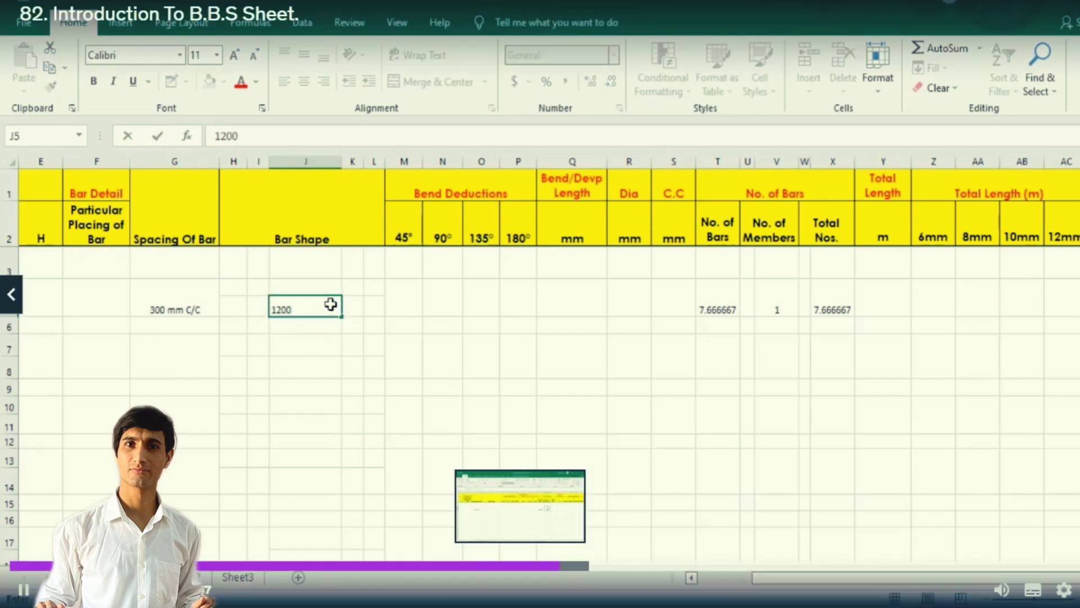
{"action": "key", "text": "Return"}
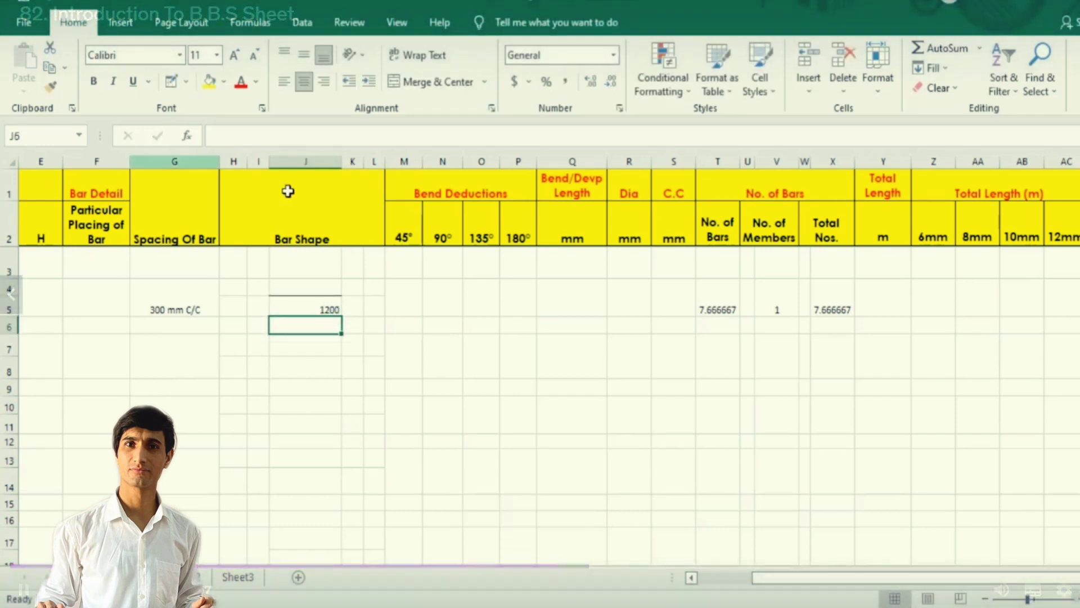
{"action": "left_click", "coordinate": [313, 306]}
{"action": "left_click", "coordinate": [303, 81]}
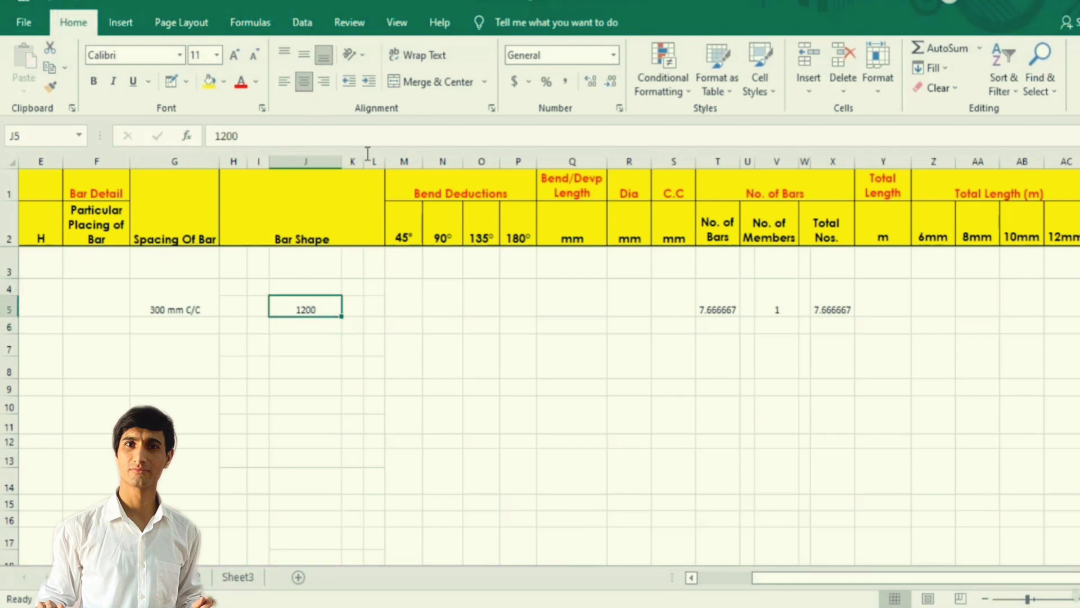
Step: Enter the formula =(J5*X4)/1000 in the Total Length cell Y4 to convert bar length times total numbers into metres
{"action": "left_click", "coordinate": [884, 309]}
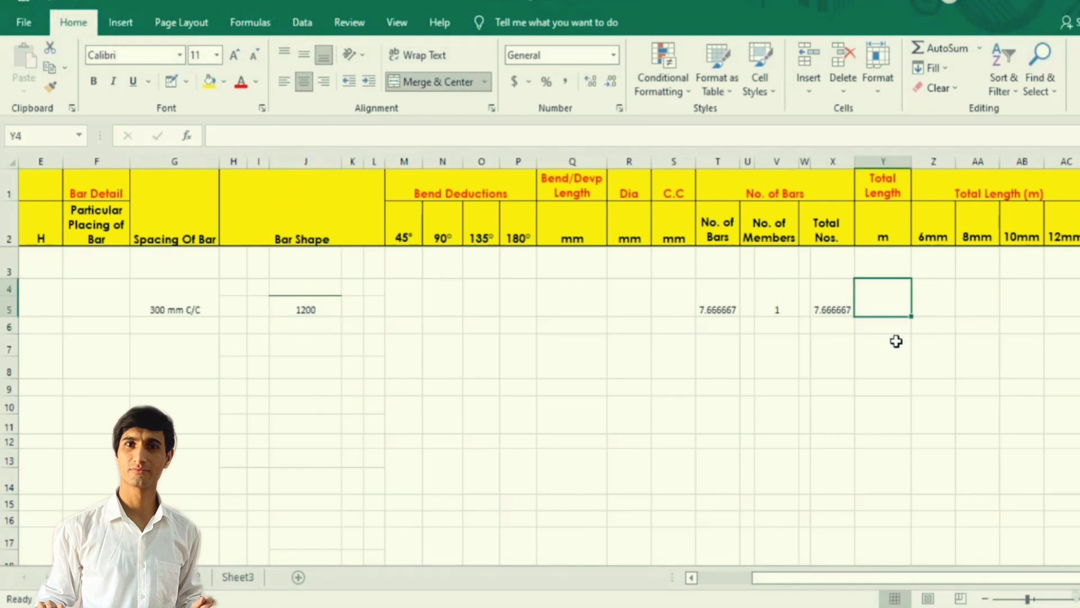
{"action": "type", "text": "="}
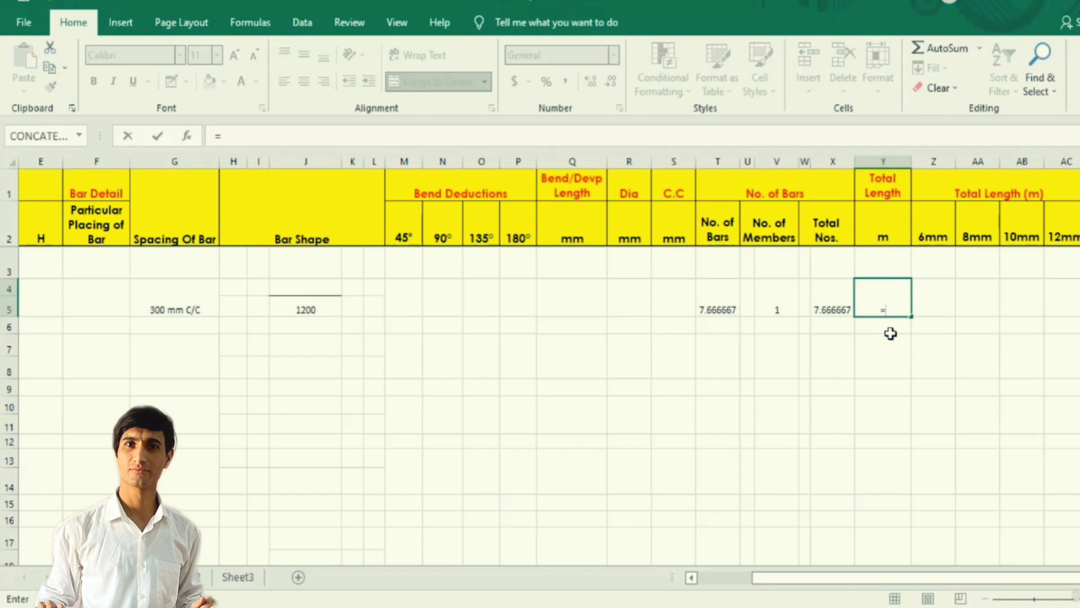
{"action": "left_click", "coordinate": [319, 309]}
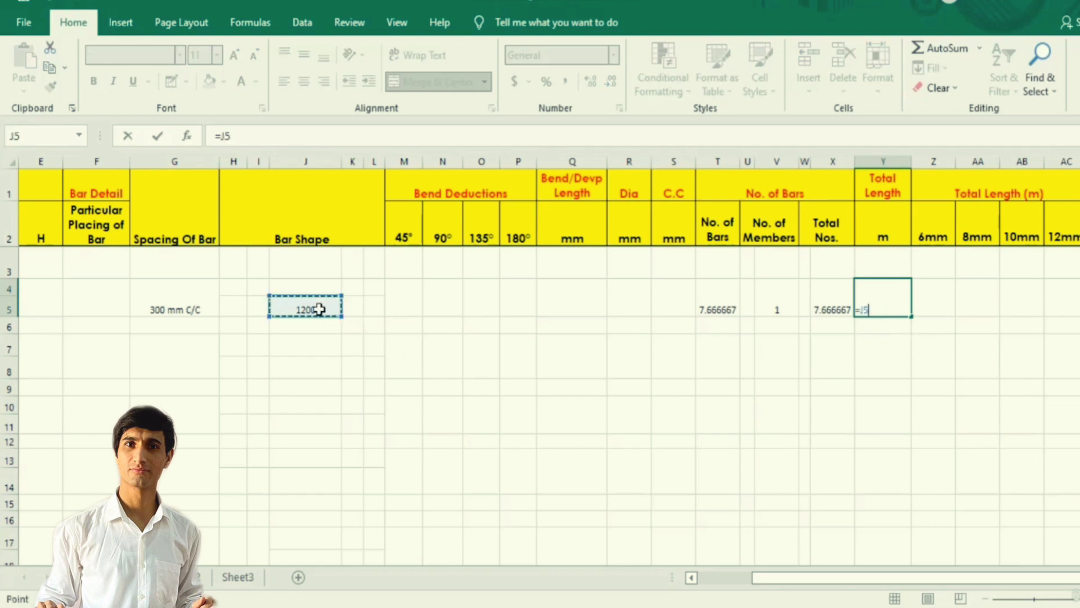
{"action": "type", "text": "*"}
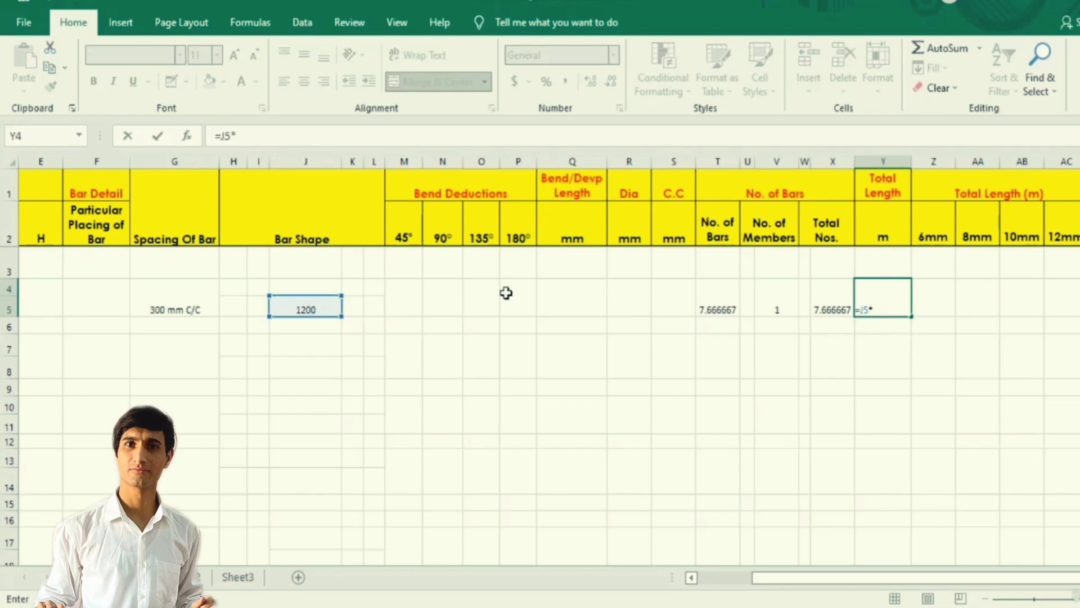
{"action": "left_click", "coordinate": [828, 307]}
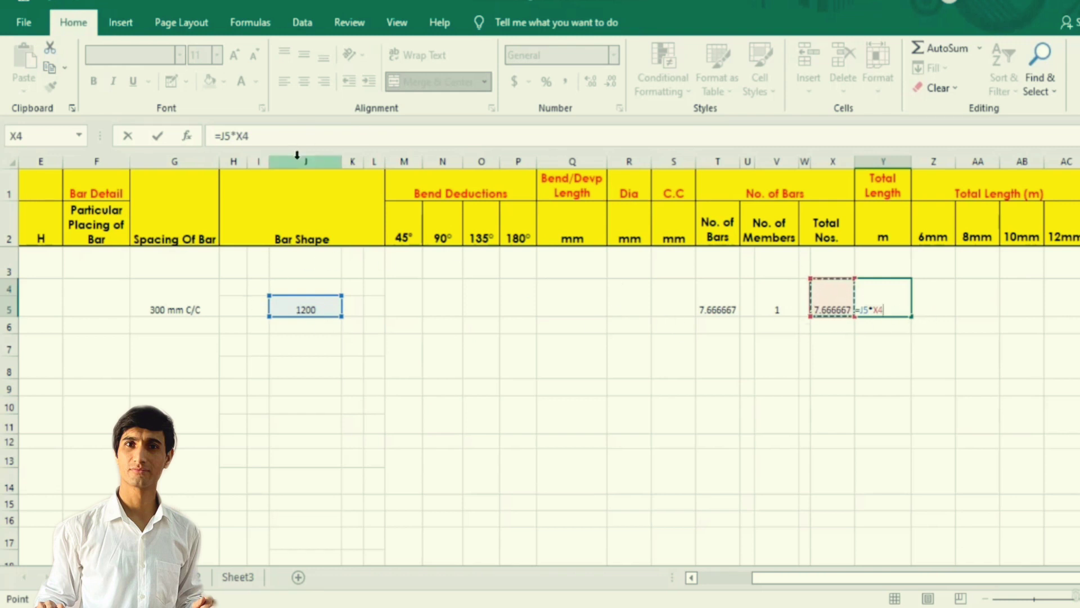
{"action": "left_click", "coordinate": [219, 136]}
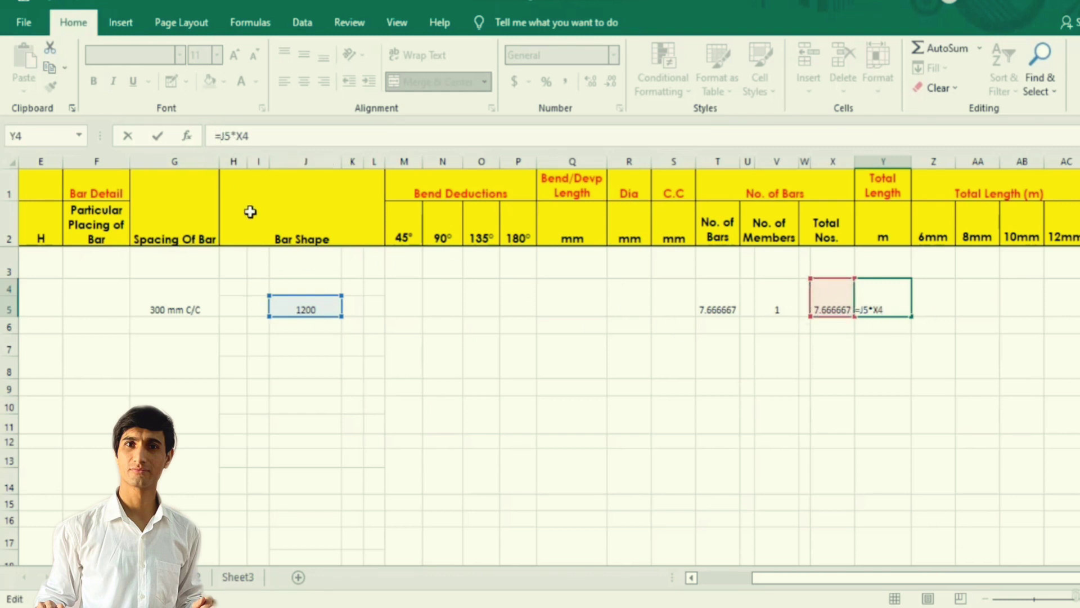
{"action": "type", "text": "(J5*X4"}
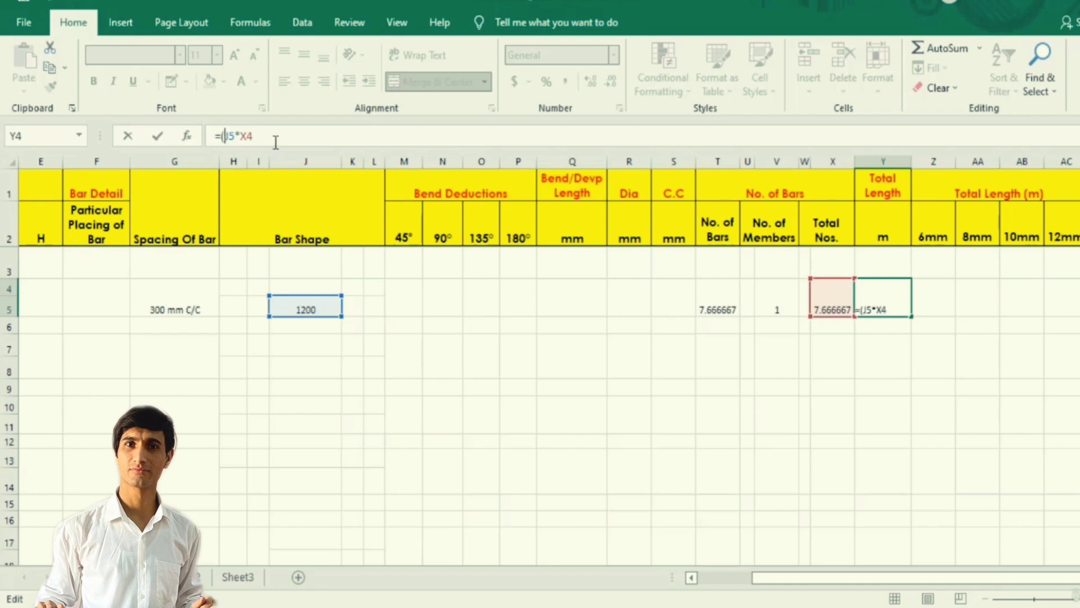
{"action": "type", "text": ")/1000"}
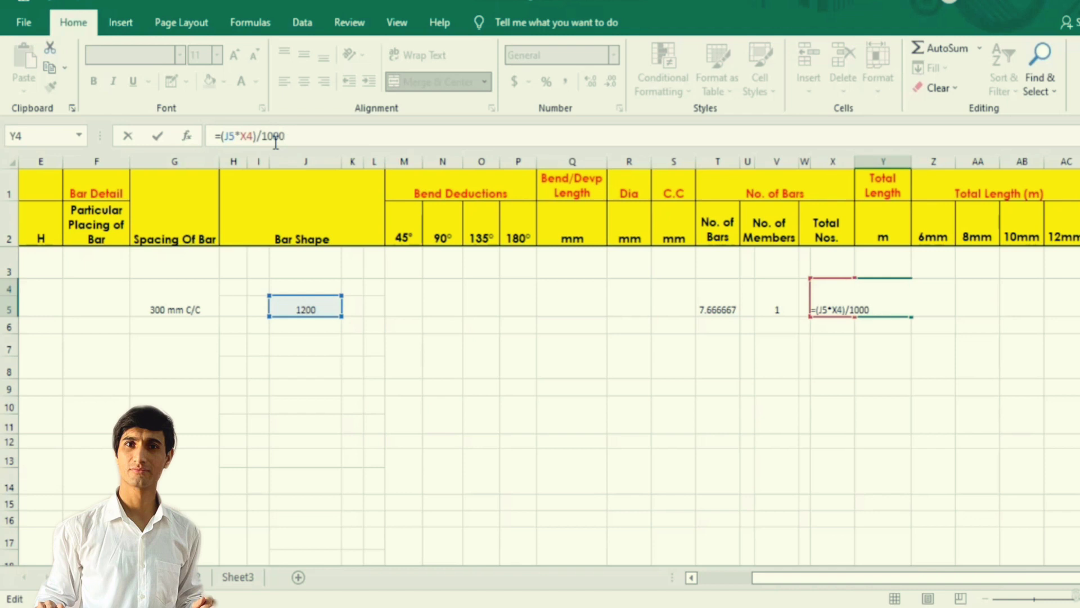
{"action": "key", "text": "Return"}
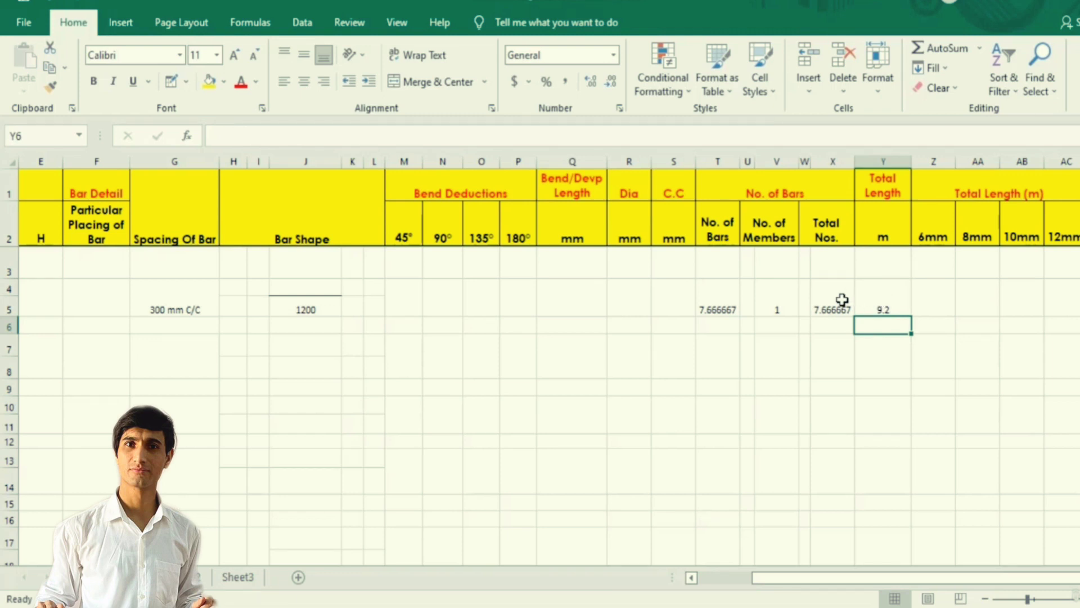
Step: Test the Dia cell R4 with bar diameters of 6, 8, 10 and 12 mm in turn
{"action": "left_click", "coordinate": [622, 302]}
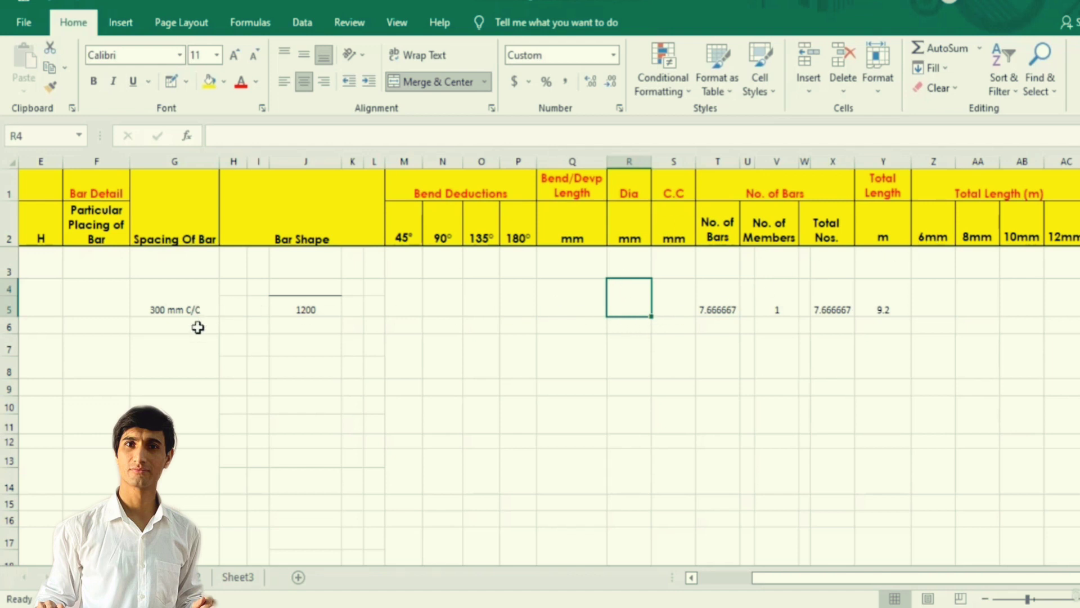
{"action": "type", "text": "6"}
{"action": "key", "text": "Return"}
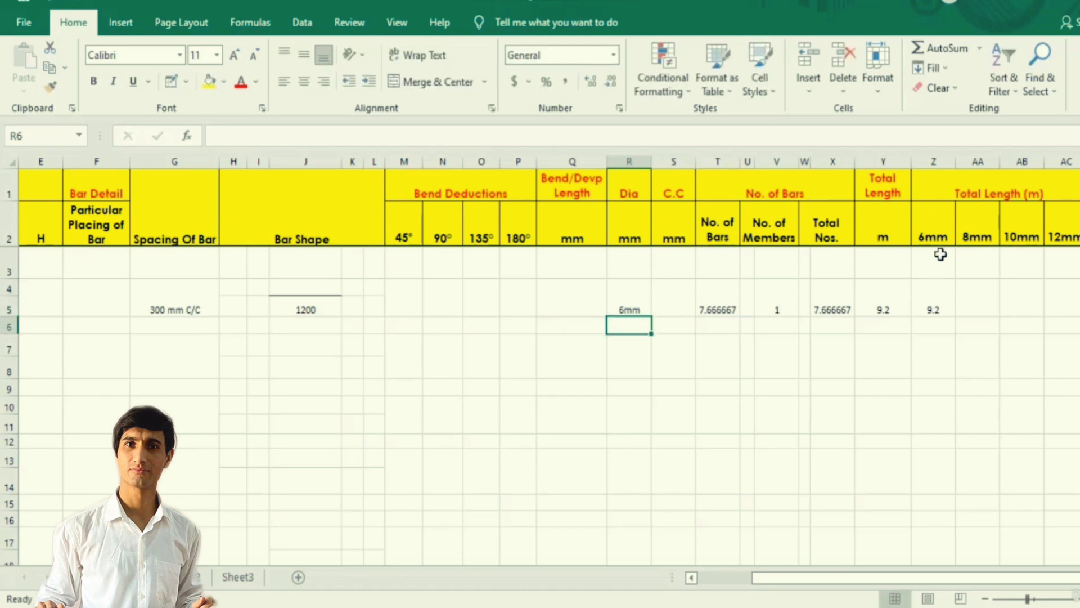
{"action": "left_click", "coordinate": [632, 309]}
{"action": "type", "text": "8"}
{"action": "left_click", "coordinate": [627, 301]}
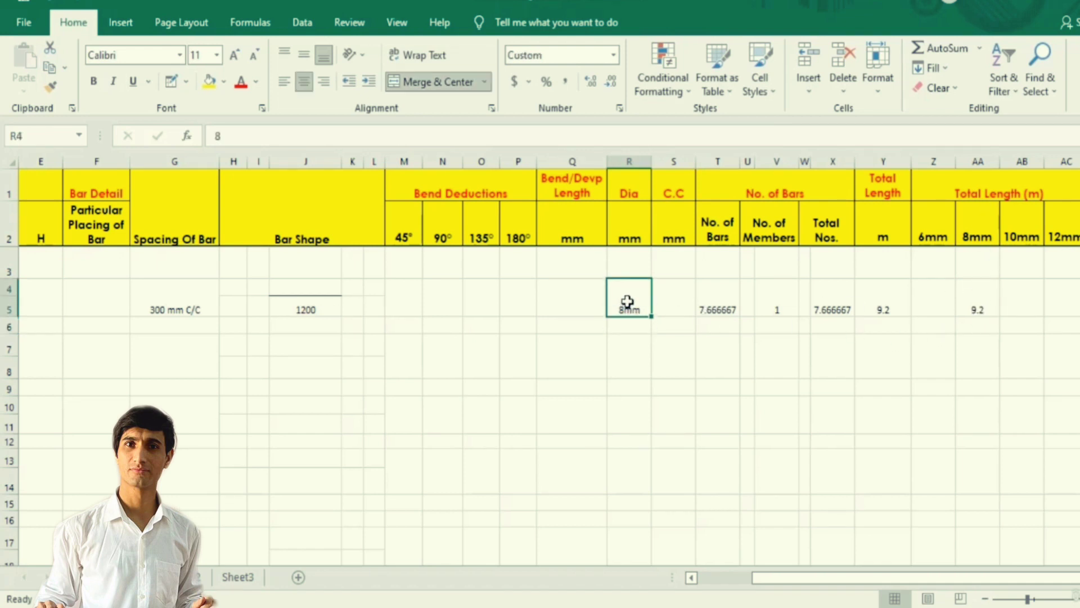
{"action": "type", "text": "10"}
{"action": "key", "text": "Return"}
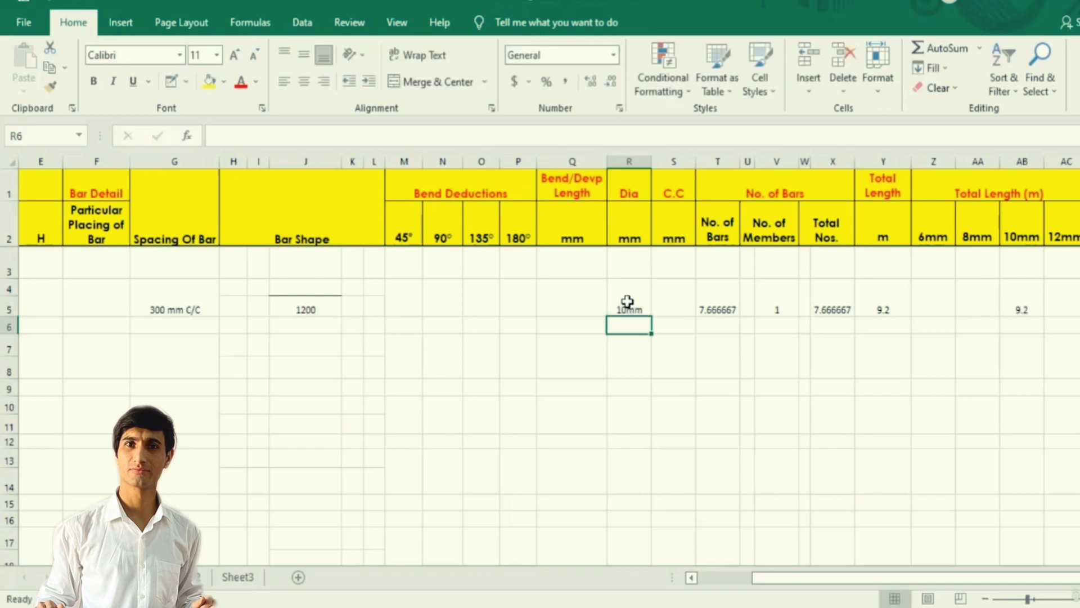
{"action": "left_click", "coordinate": [627, 298]}
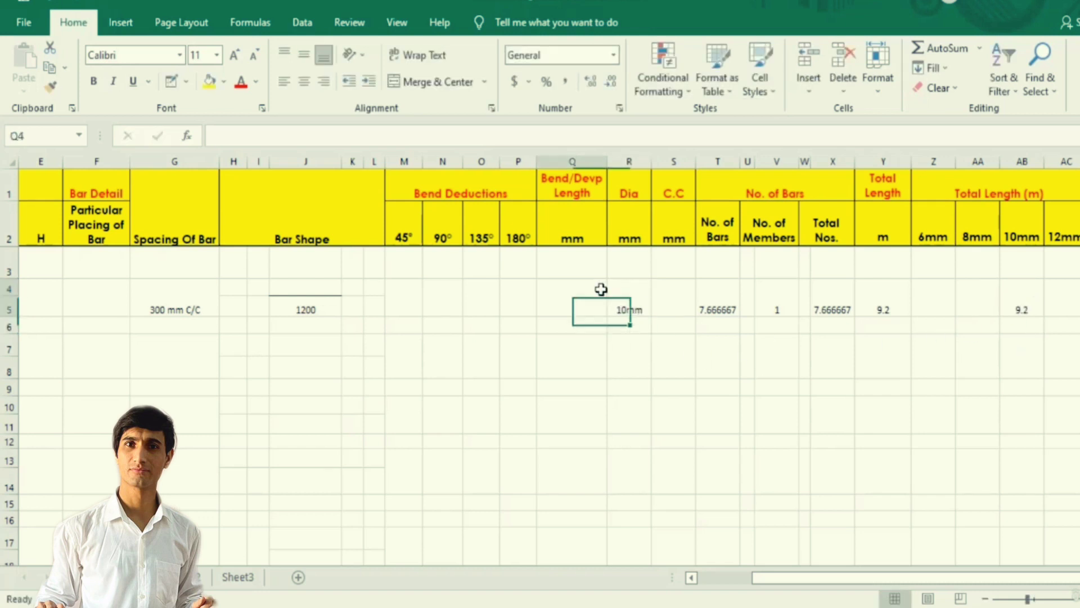
{"action": "type", "text": "12"}
{"action": "key", "text": "Return"}
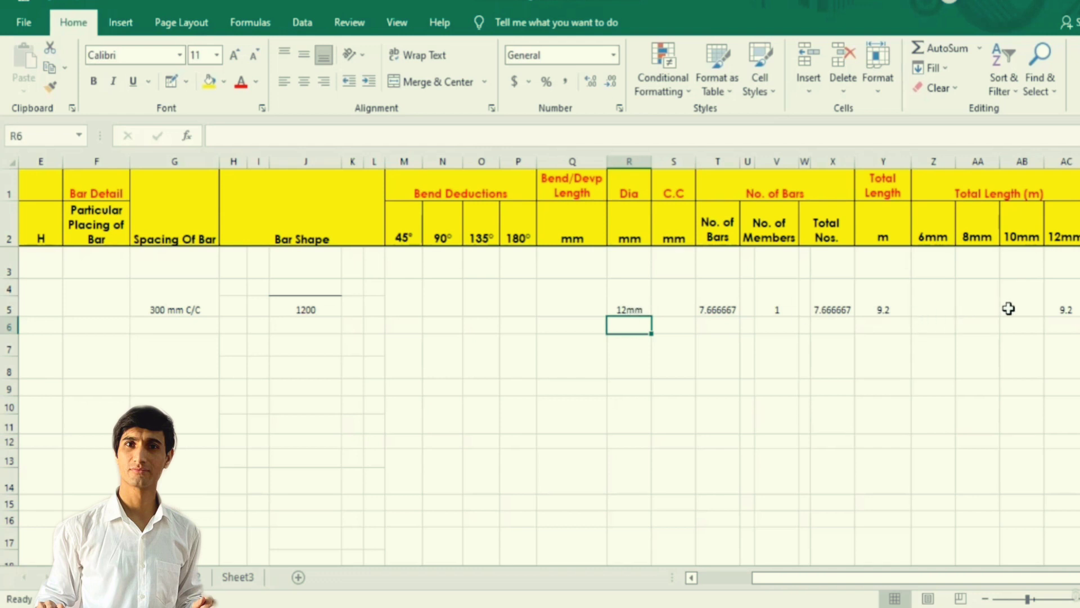
Step: Examine the IF formula in the 6mm Total Length cell Z4 and the cells it refers to, without changing it
{"action": "left_click", "coordinate": [940, 304]}
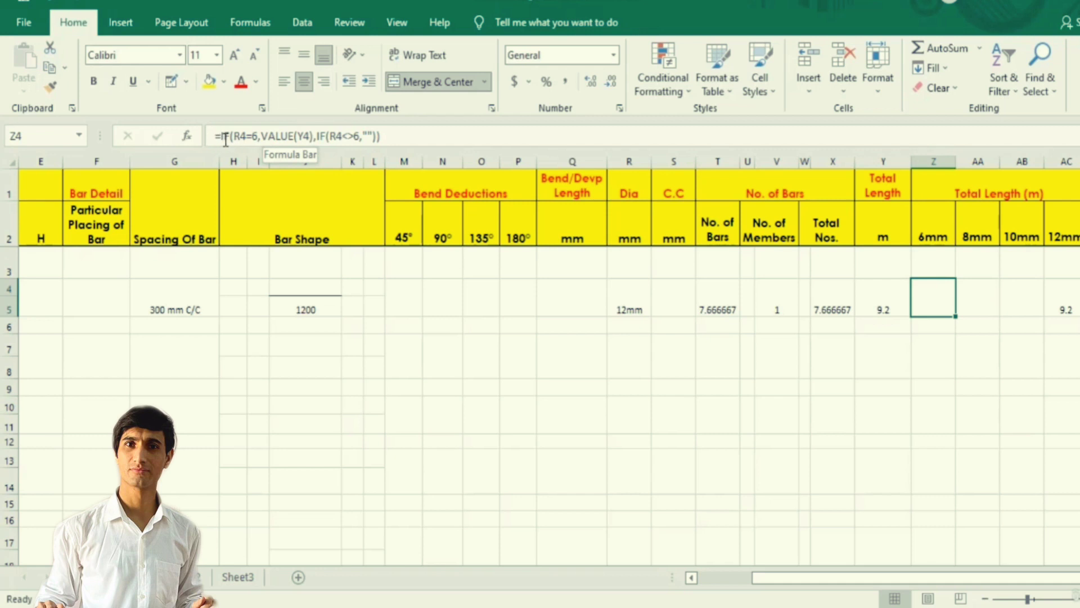
{"action": "left_click", "coordinate": [980, 301]}
{"action": "left_click", "coordinate": [924, 307]}
{"action": "double_click", "coordinate": [929, 290]}
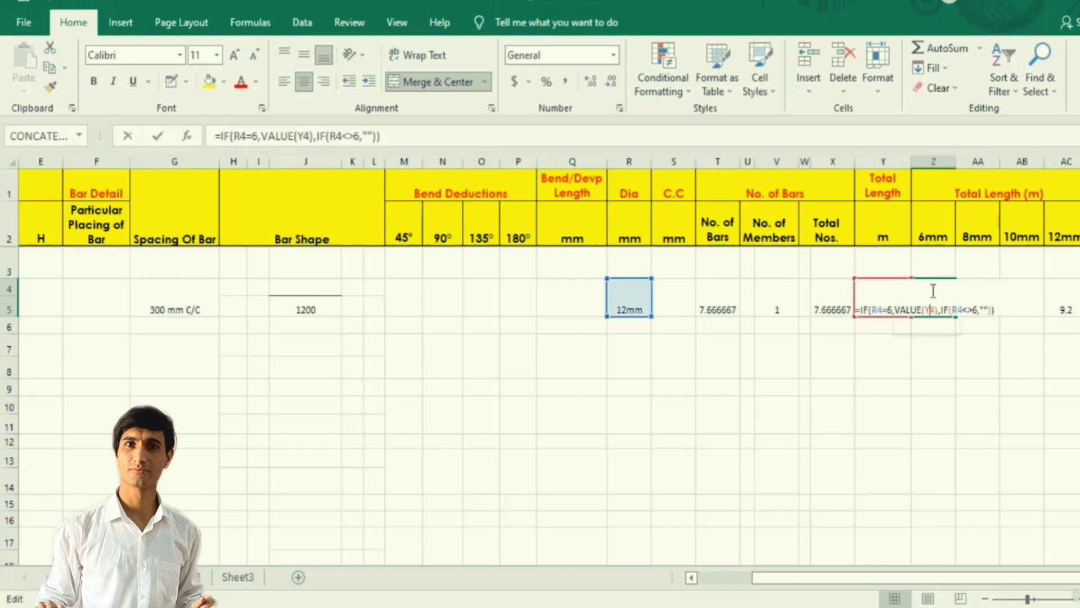
{"action": "key", "text": "Escape"}
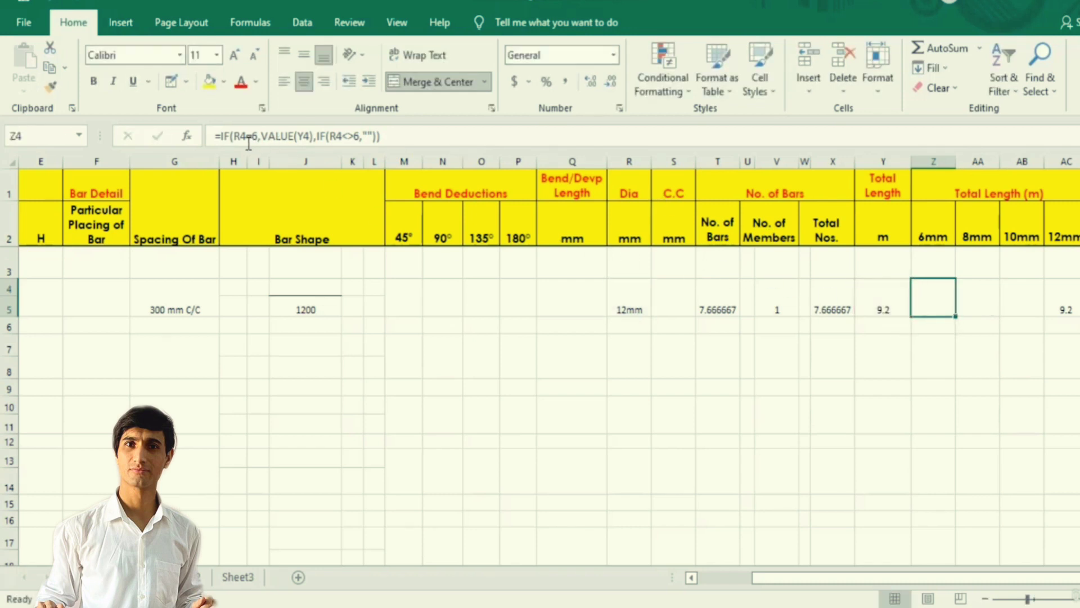
{"action": "double_click", "coordinate": [932, 288]}
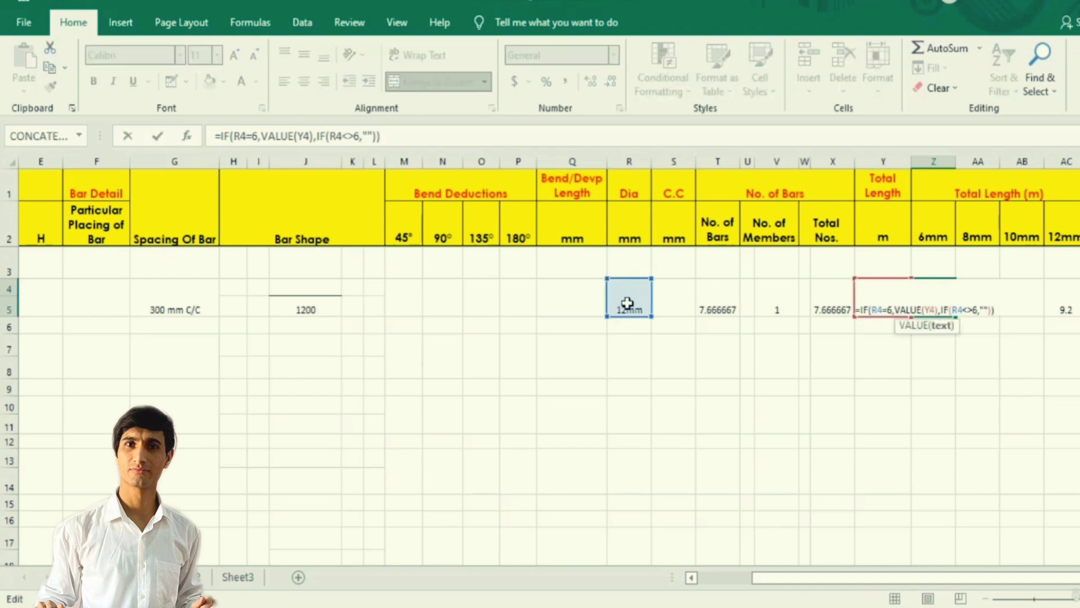
{"action": "key", "text": "Escape"}
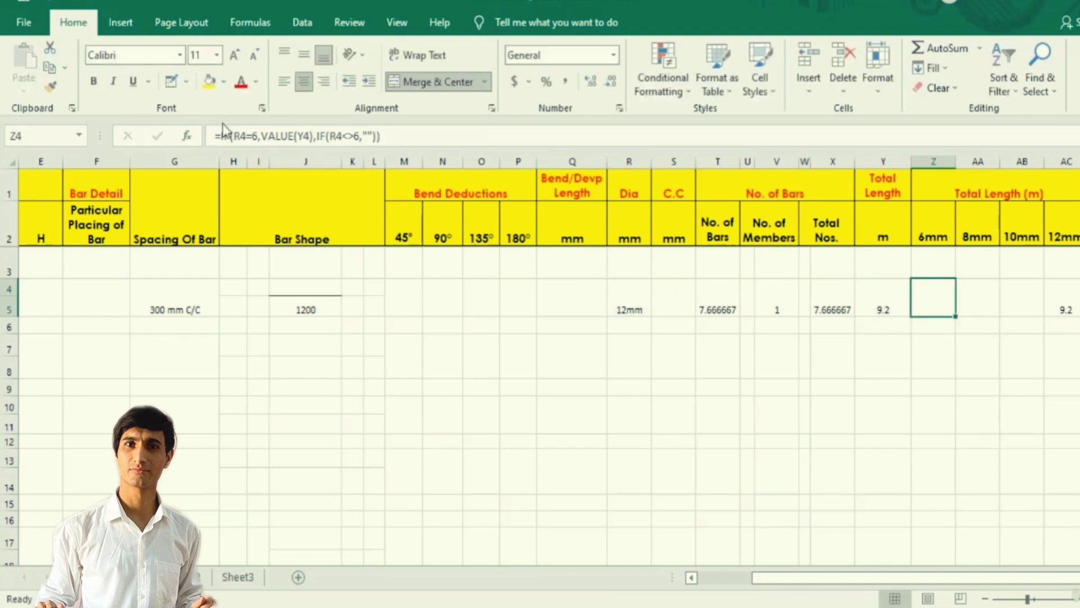
Step: Set the bar diameter in the Dia cell R4 to 6
{"action": "left_click", "coordinate": [633, 298]}
{"action": "type", "text": "6"}
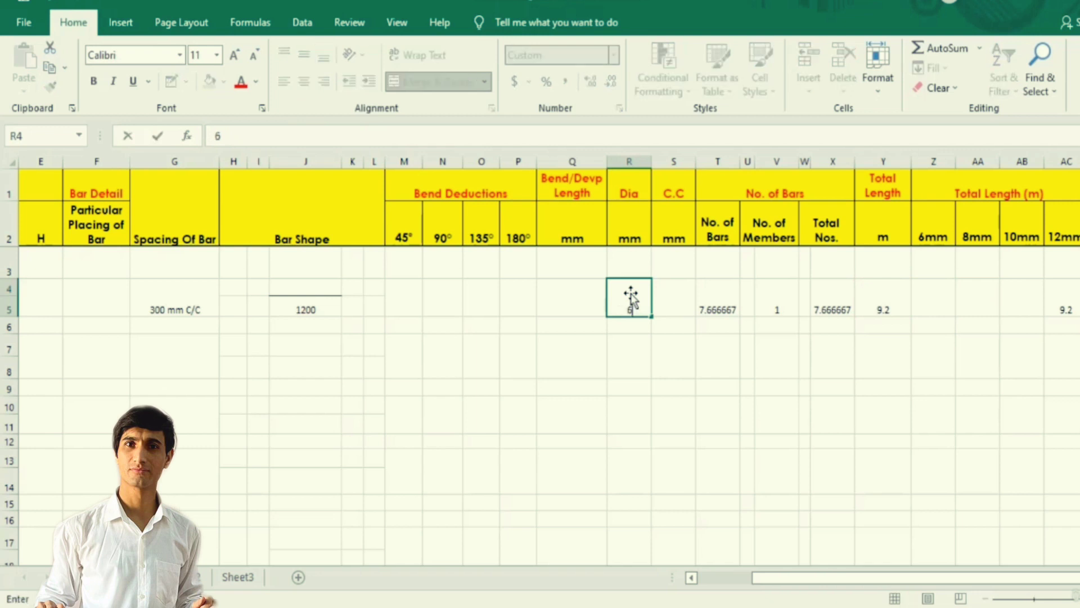
{"action": "key", "text": "Return"}
Step: Review how the 6mm formula in cell Z4 handles matching and non-matching diameters, leaving it as is
{"action": "left_click", "coordinate": [928, 299]}
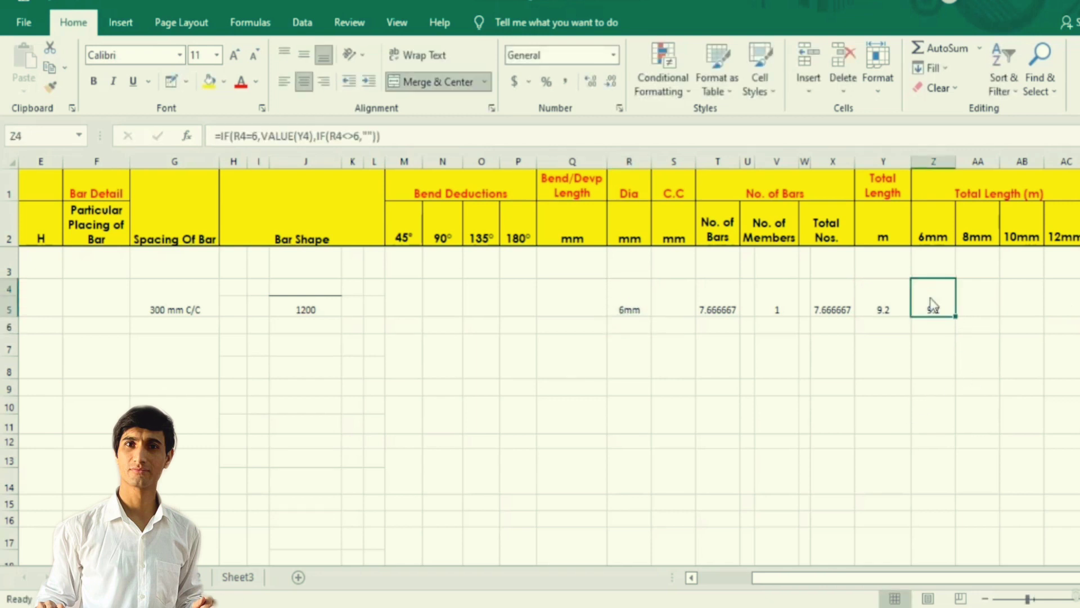
{"action": "key", "text": "Return"}
{"action": "double_click", "coordinate": [921, 288]}
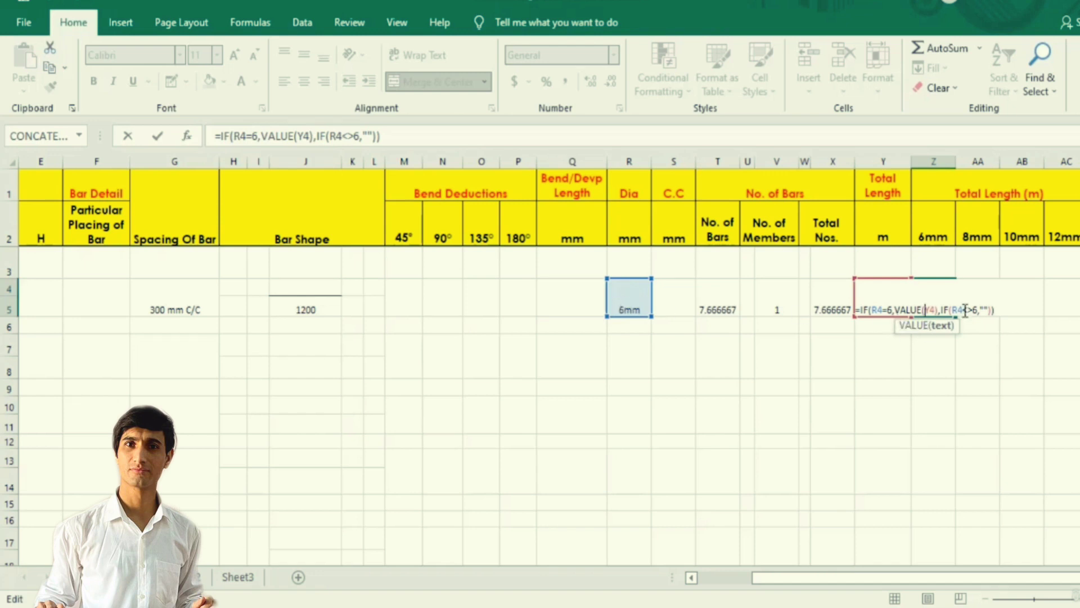
{"action": "key", "text": "ctrl+Return"}
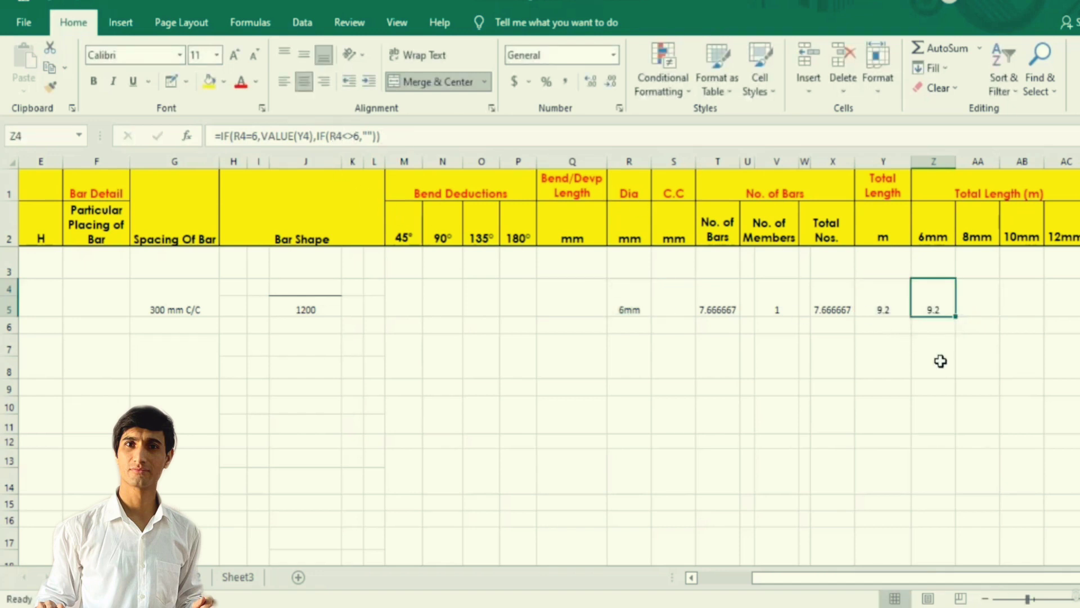
Step: Compare the IF formulas for the 8mm, 10mm and 12mm lengths in AA4, AB4 and AC4 against the Dia cell R4
{"action": "left_click", "coordinate": [990, 300]}
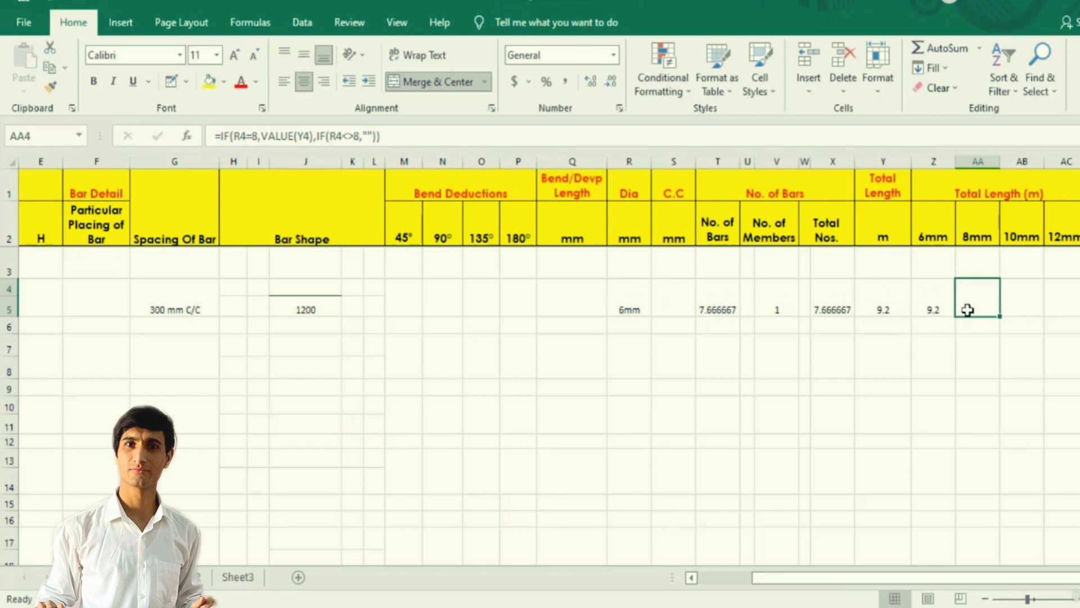
{"action": "left_click", "coordinate": [1023, 300]}
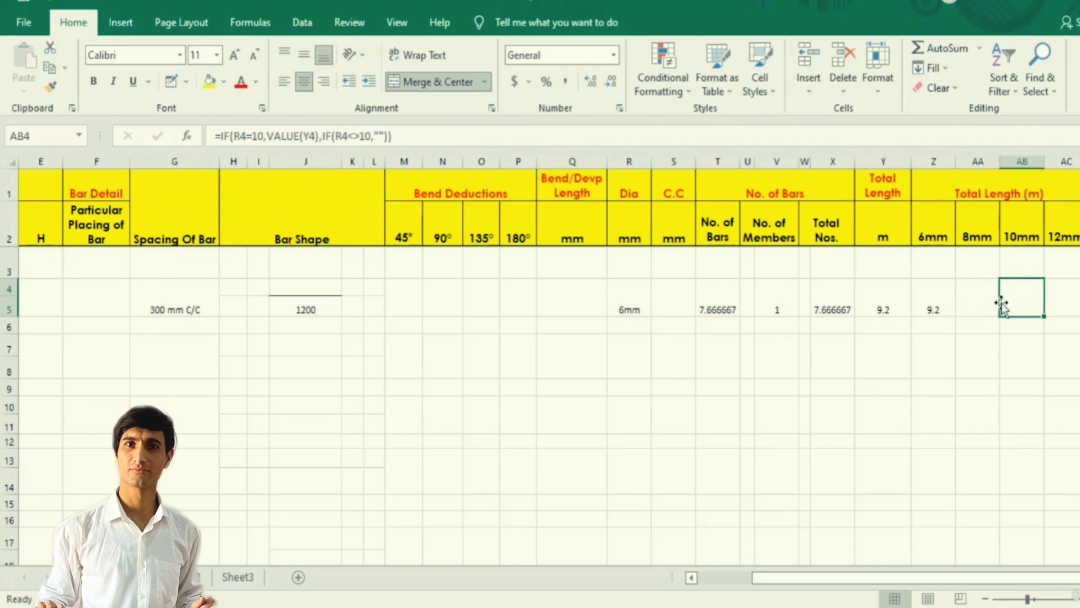
{"action": "left_click", "coordinate": [1054, 301]}
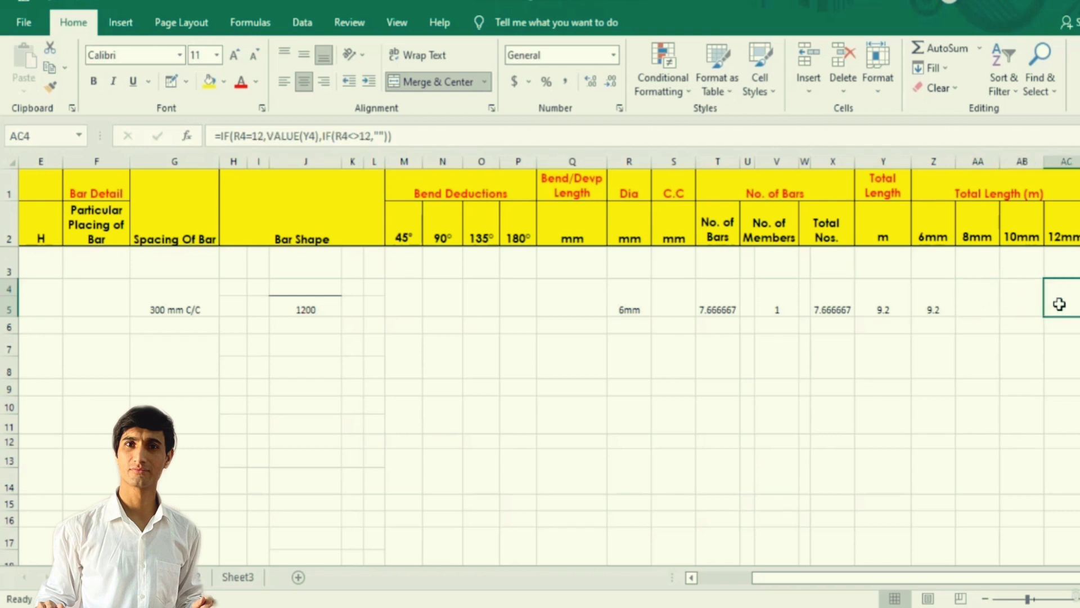
{"action": "left_click", "coordinate": [630, 303]}
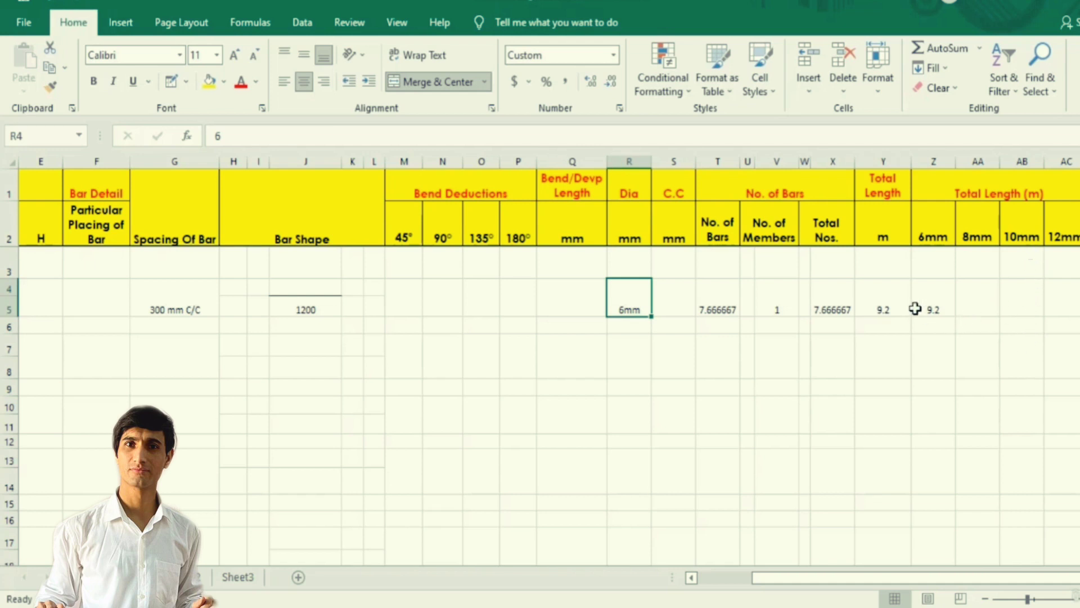
{"action": "left_click", "coordinate": [946, 310]}
{"action": "key", "text": "Right"}
{"action": "key", "text": "Right"}
{"action": "key", "text": "Right"}
{"action": "key", "text": "Right"}
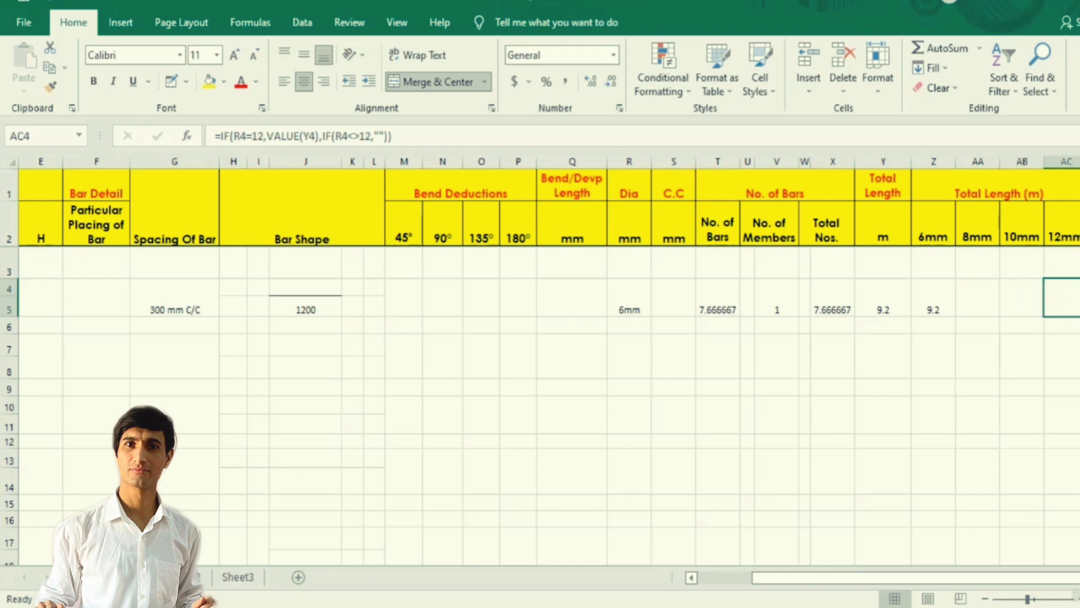
{"action": "left_click", "coordinate": [1047, 299]}
Step: Examine the SUM formulas in the Total Length summary row 38 for the 6mm, 8mm, 10mm and 12mm columns
{"action": "scroll", "coordinate": [933, 388], "scroll_direction": "down", "scroll_amount": 7}
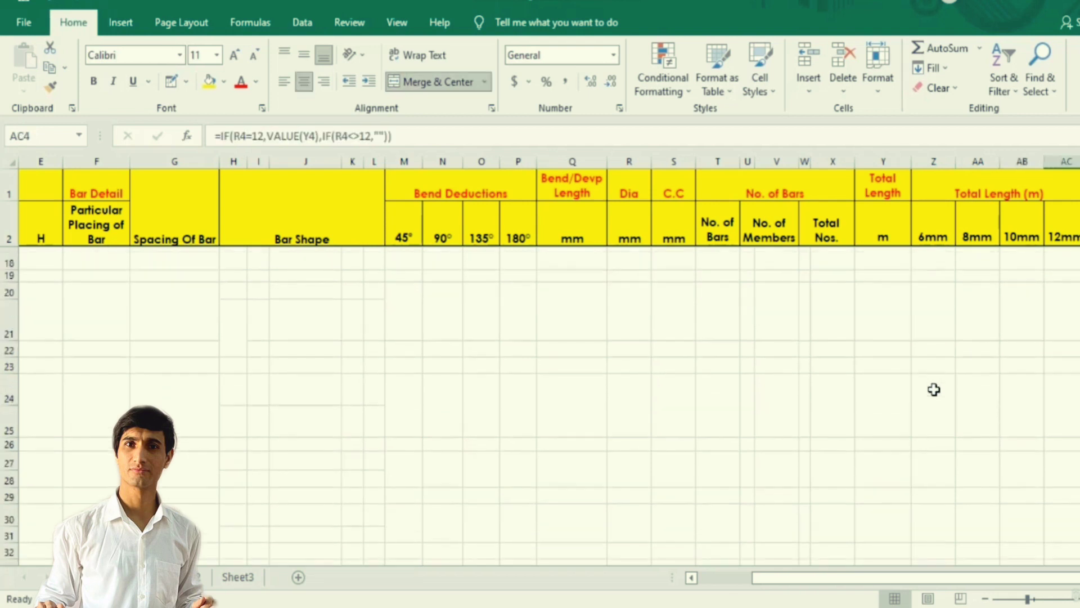
{"action": "scroll", "coordinate": [934, 390], "scroll_direction": "down", "scroll_amount": 3}
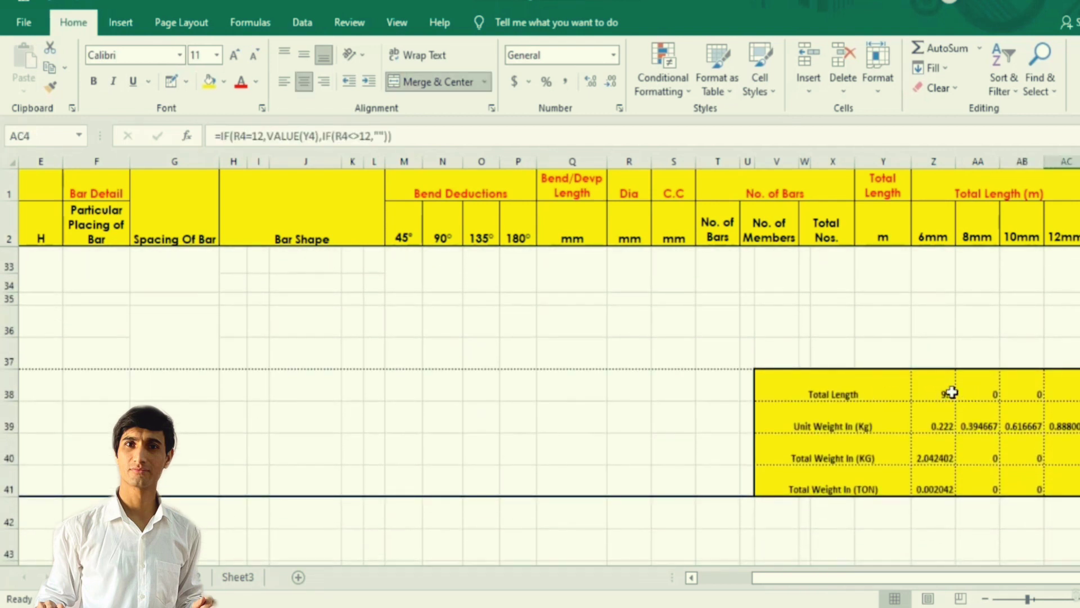
{"action": "double_click", "coordinate": [950, 392]}
{"action": "key", "text": "Escape"}
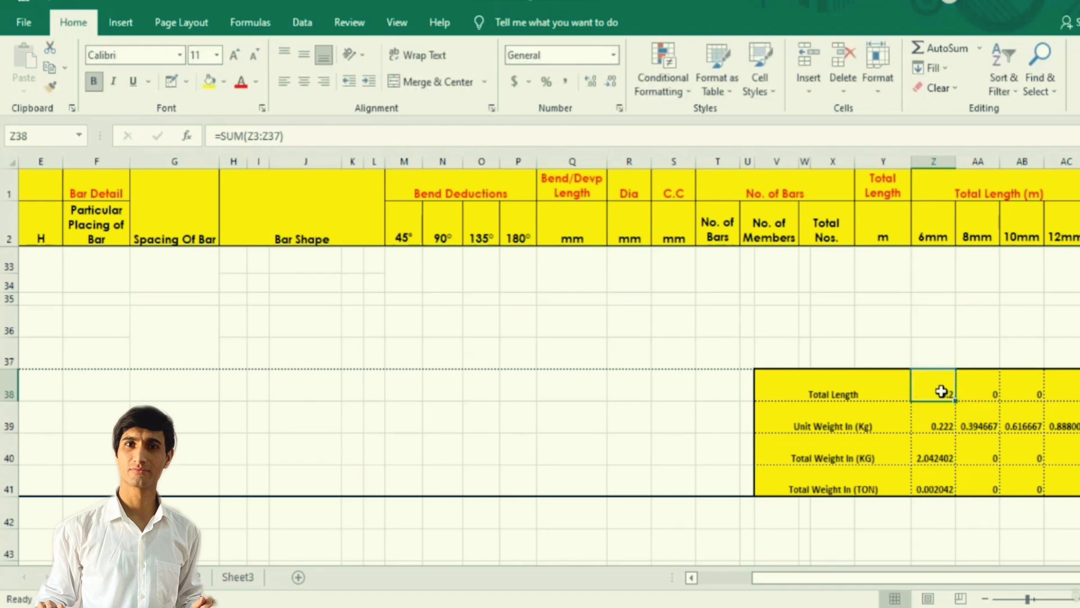
{"action": "double_click", "coordinate": [941, 390]}
{"action": "key", "text": "Escape"}
{"action": "double_click", "coordinate": [984, 379]}
{"action": "left_click", "coordinate": [1015, 379]}
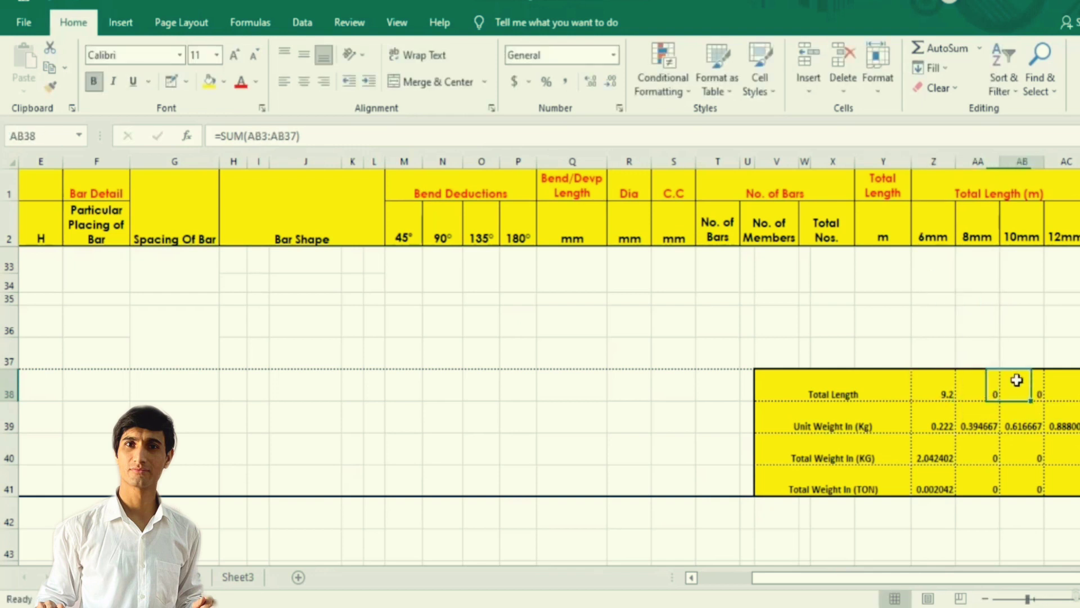
{"action": "double_click", "coordinate": [1015, 378]}
{"action": "left_click", "coordinate": [1062, 381]}
{"action": "double_click", "coordinate": [1063, 382]}
{"action": "key", "text": "Escape"}
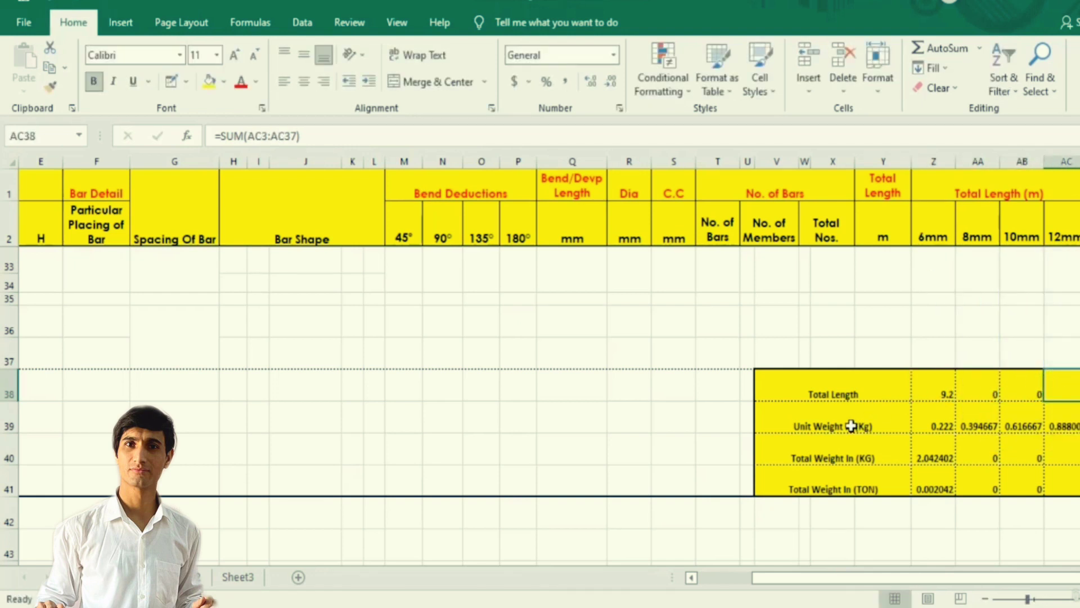
Step: Examine the Unit Weight formula for the 6mm column in cell Z39 and its reference to the diameter header, leaving it as is
{"action": "double_click", "coordinate": [937, 423]}
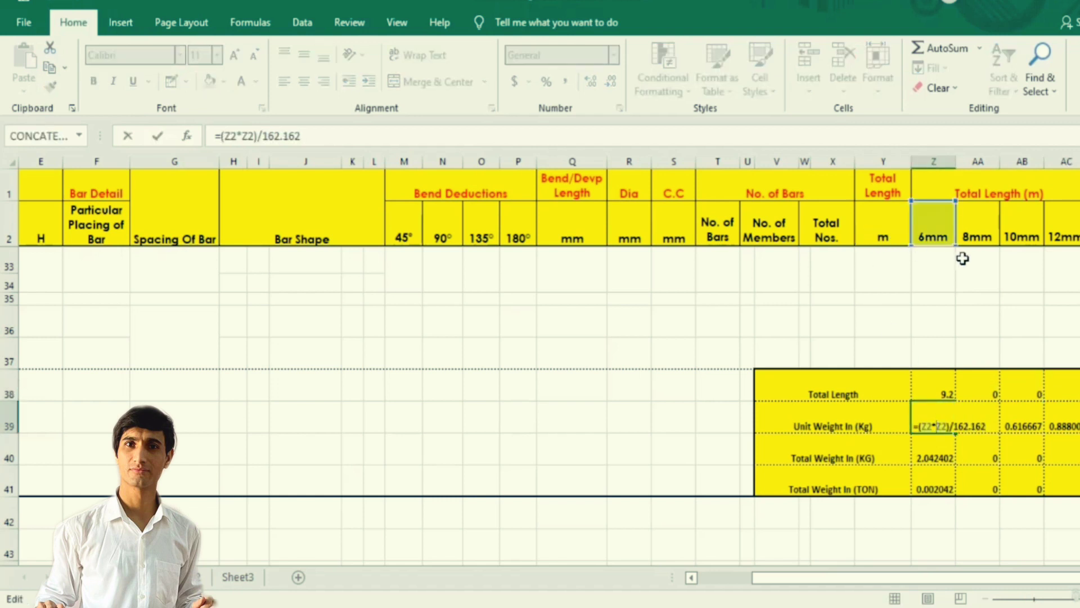
{"action": "key", "text": "Escape"}
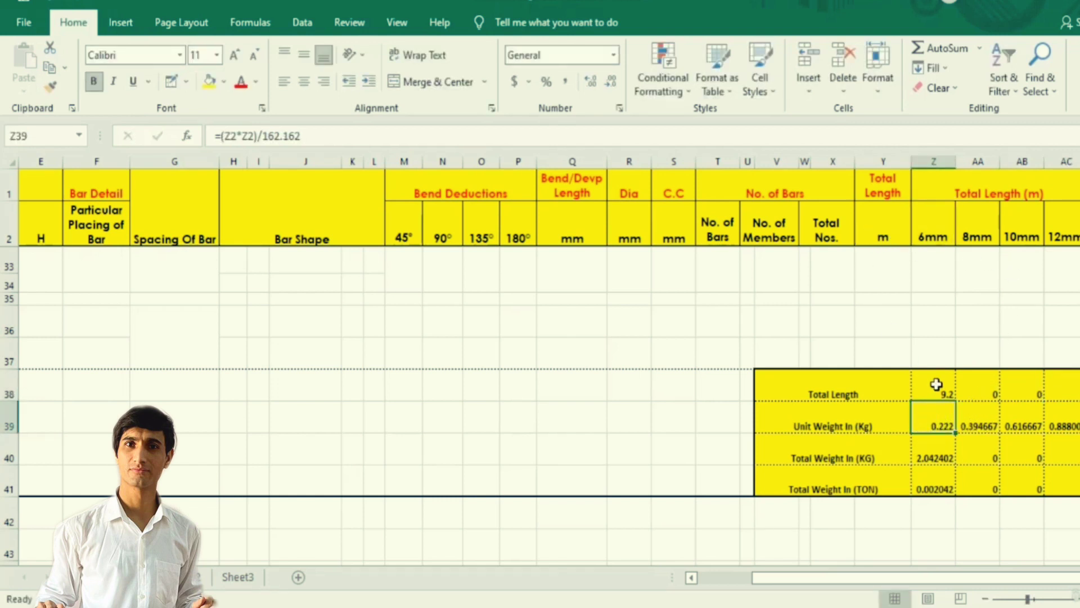
{"action": "double_click", "coordinate": [944, 420]}
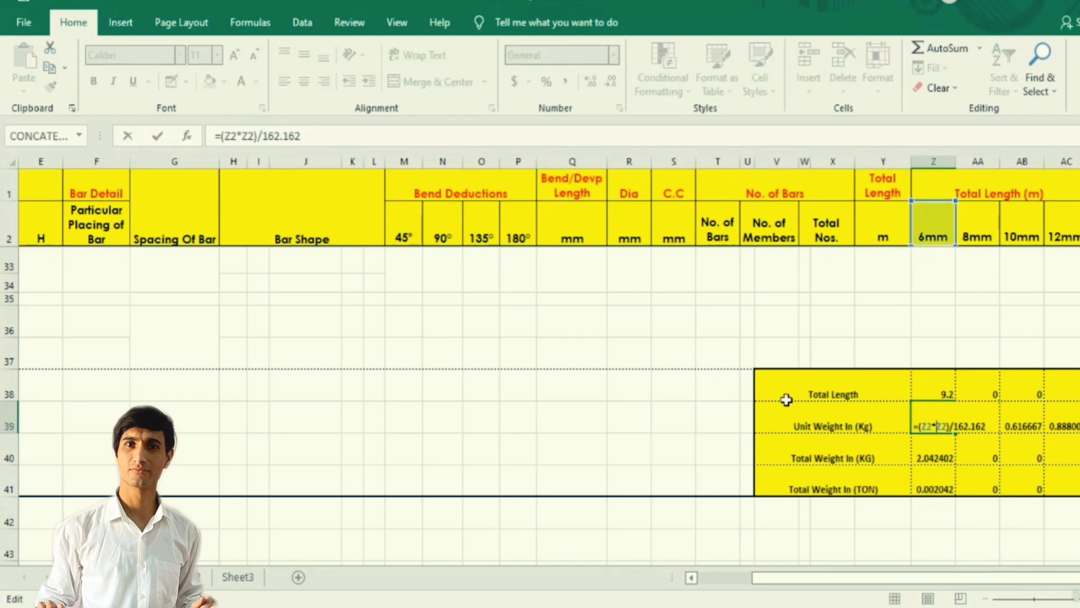
{"action": "key", "text": "Escape"}
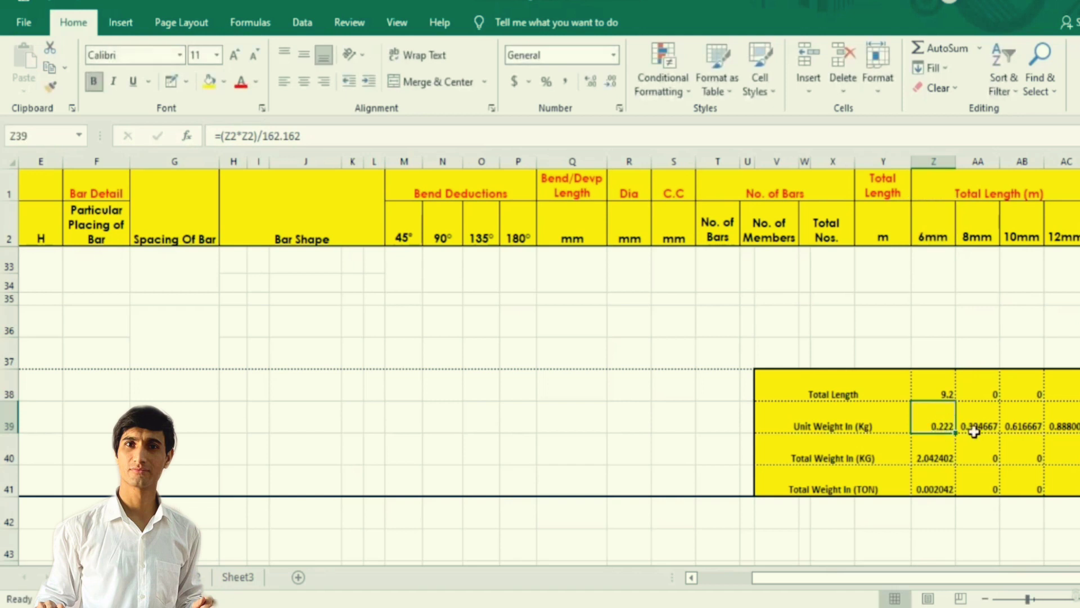
{"action": "double_click", "coordinate": [946, 417]}
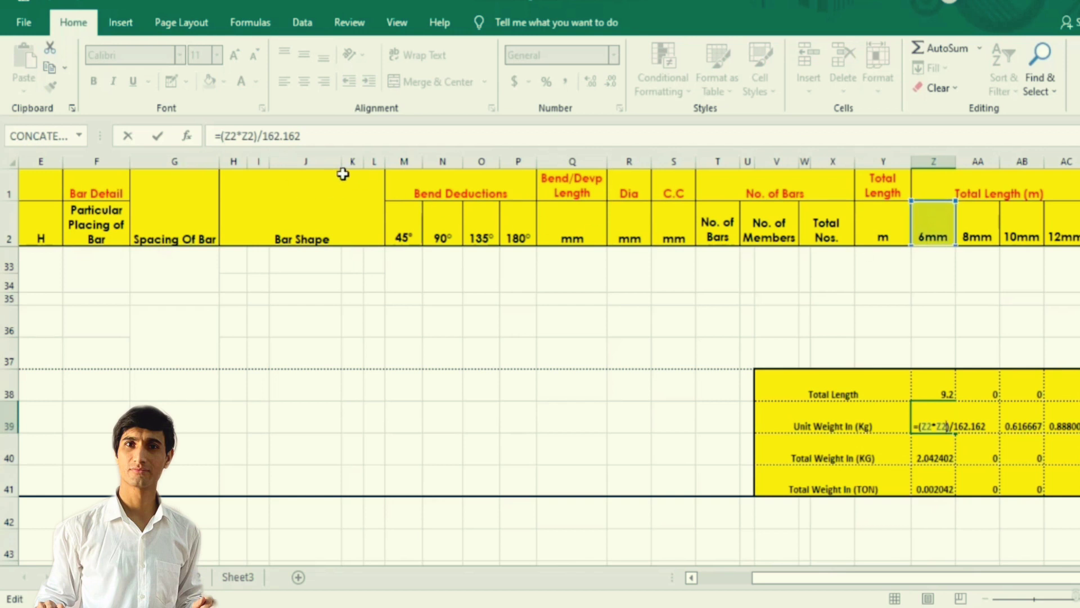
{"action": "key", "text": "Escape"}
Step: Check the Unit Weight formulas for the 8mm, 10mm and 12mm columns in AA39, AB39 and AC39
{"action": "left_click", "coordinate": [976, 426]}
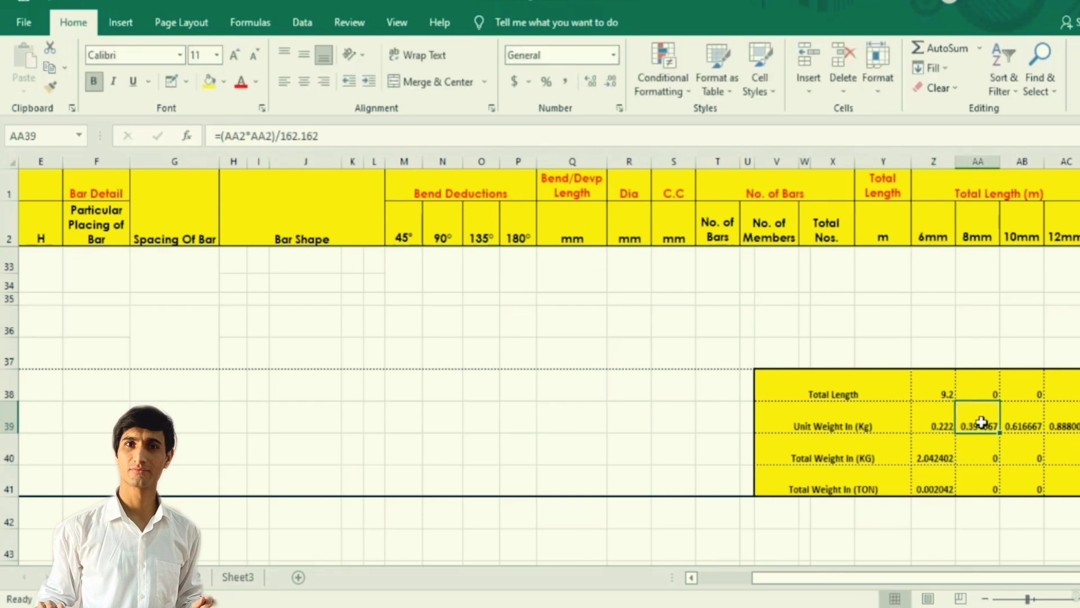
{"action": "double_click", "coordinate": [978, 423]}
{"action": "key", "text": "Escape"}
{"action": "double_click", "coordinate": [1036, 423]}
{"action": "key", "text": "Escape"}
{"action": "left_click", "coordinate": [1061, 426]}
{"action": "double_click", "coordinate": [1061, 426]}
{"action": "key", "text": "Escape"}
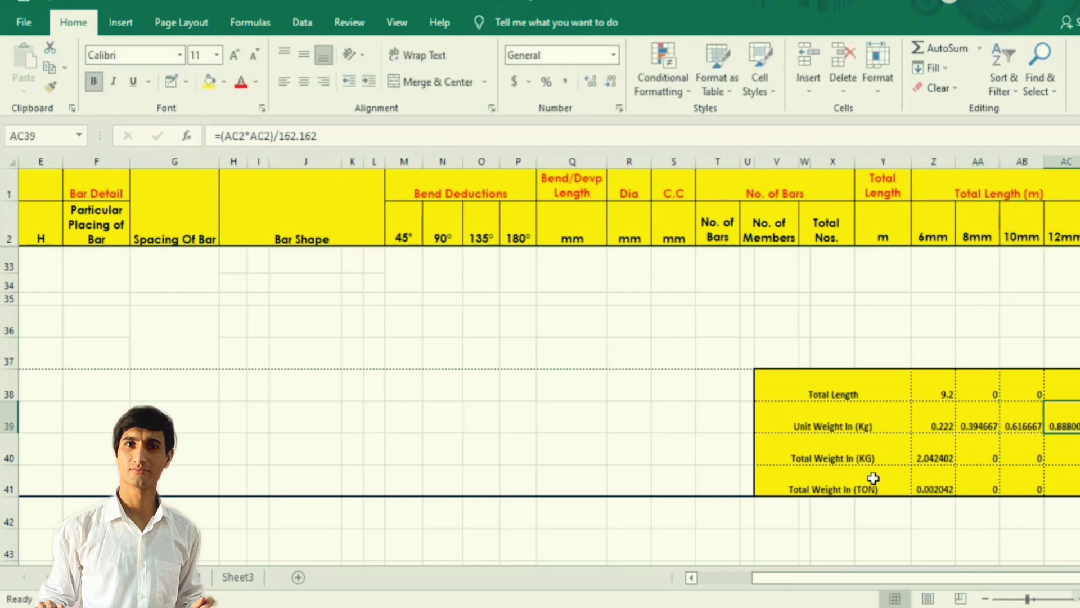
Step: Examine the Total Weight in KG formulas in row 40 for the 6mm, 8mm, 10mm and 12mm columns
{"action": "double_click", "coordinate": [938, 451]}
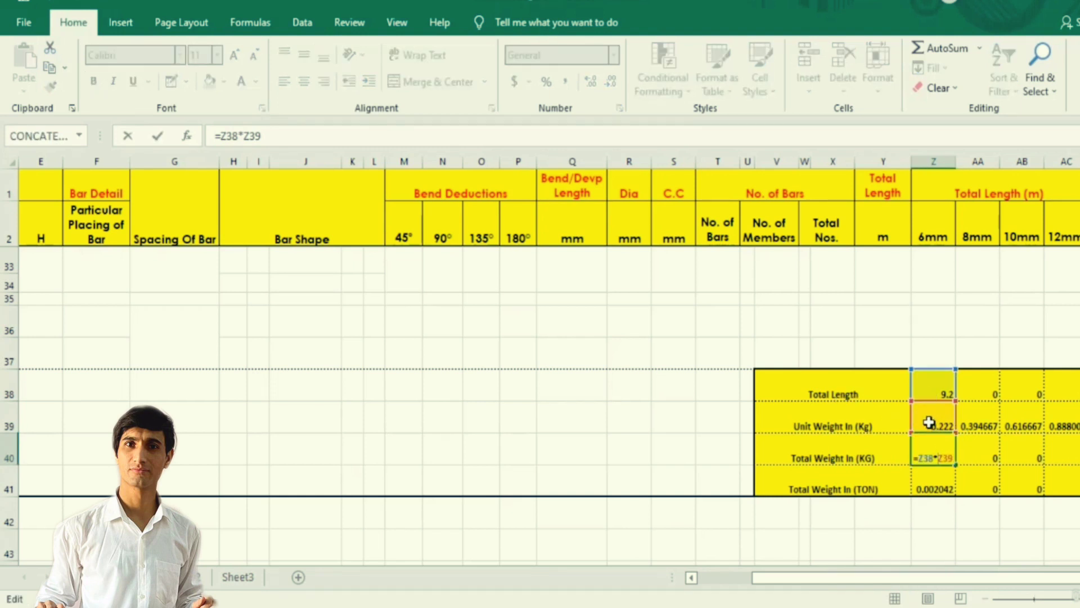
{"action": "key", "text": "Return"}
{"action": "double_click", "coordinate": [990, 452]}
{"action": "key", "text": "Return"}
{"action": "double_click", "coordinate": [1031, 453]}
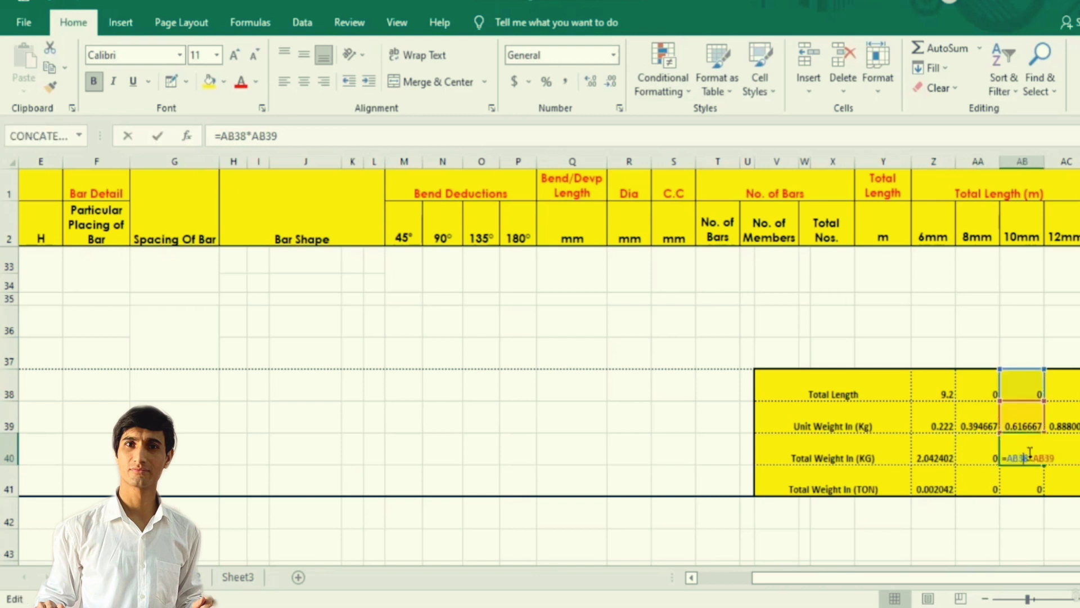
{"action": "key", "text": "Return"}
{"action": "double_click", "coordinate": [1066, 455]}
{"action": "key", "text": "Escape"}
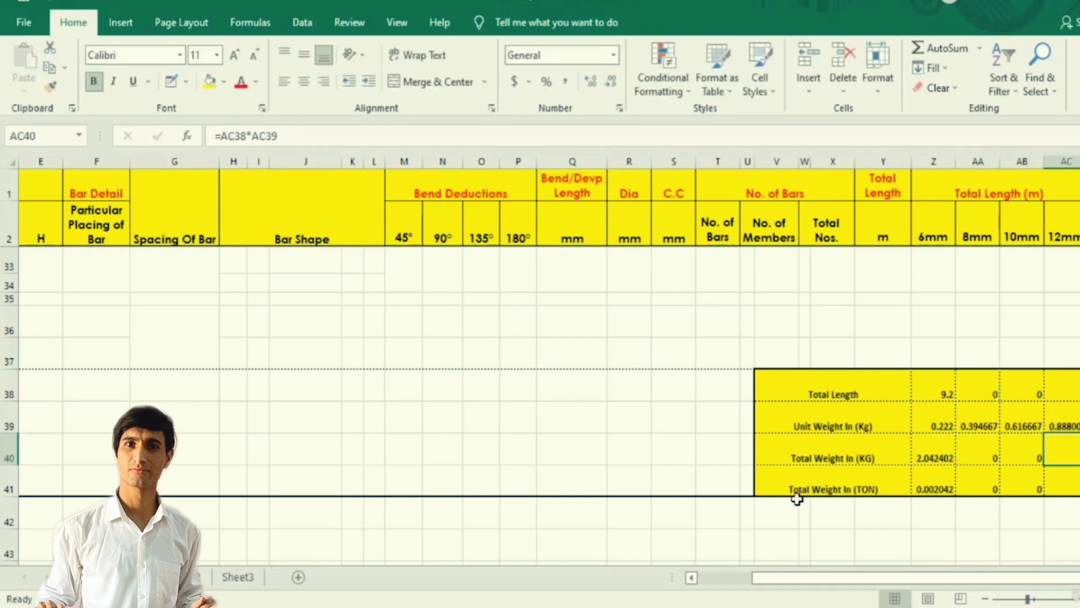
Step: Examine the Total Weight in TON formulas in row 41 for all four diameters, then return to the first schedule rows
{"action": "double_click", "coordinate": [935, 487]}
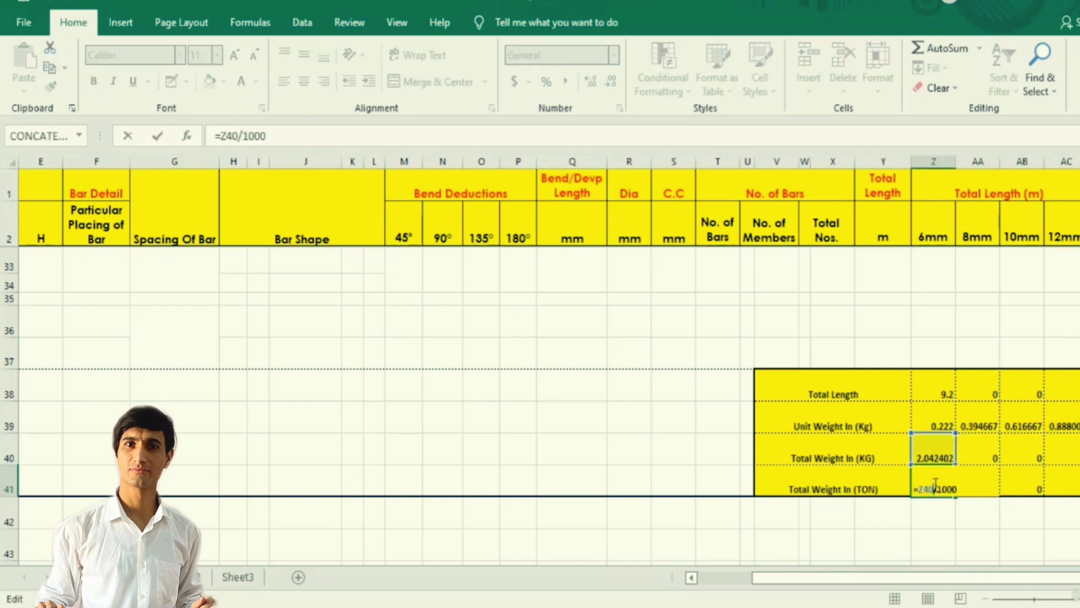
{"action": "key", "text": "Escape"}
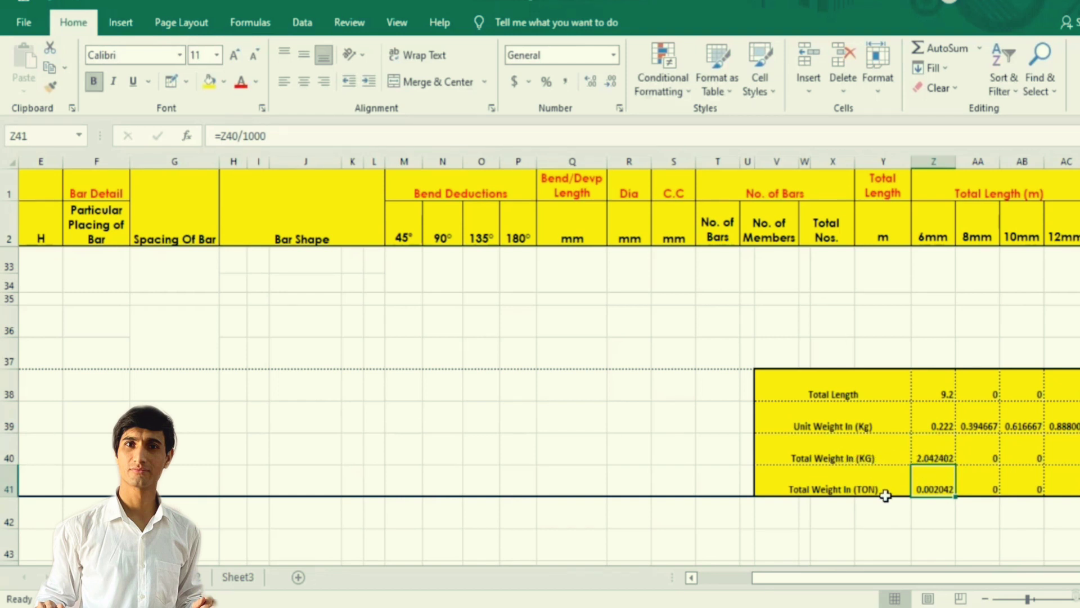
{"action": "double_click", "coordinate": [921, 484]}
{"action": "key", "text": "Escape"}
{"action": "double_click", "coordinate": [986, 480]}
{"action": "key", "text": "Escape"}
{"action": "double_click", "coordinate": [1020, 485]}
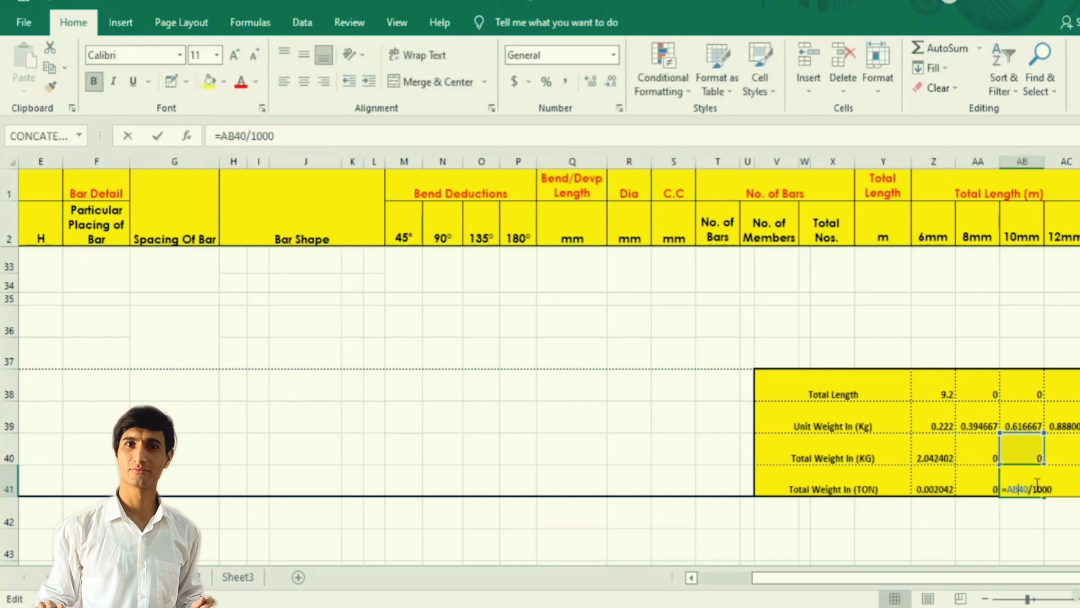
{"action": "key", "text": "Escape"}
{"action": "left_click", "coordinate": [1067, 486]}
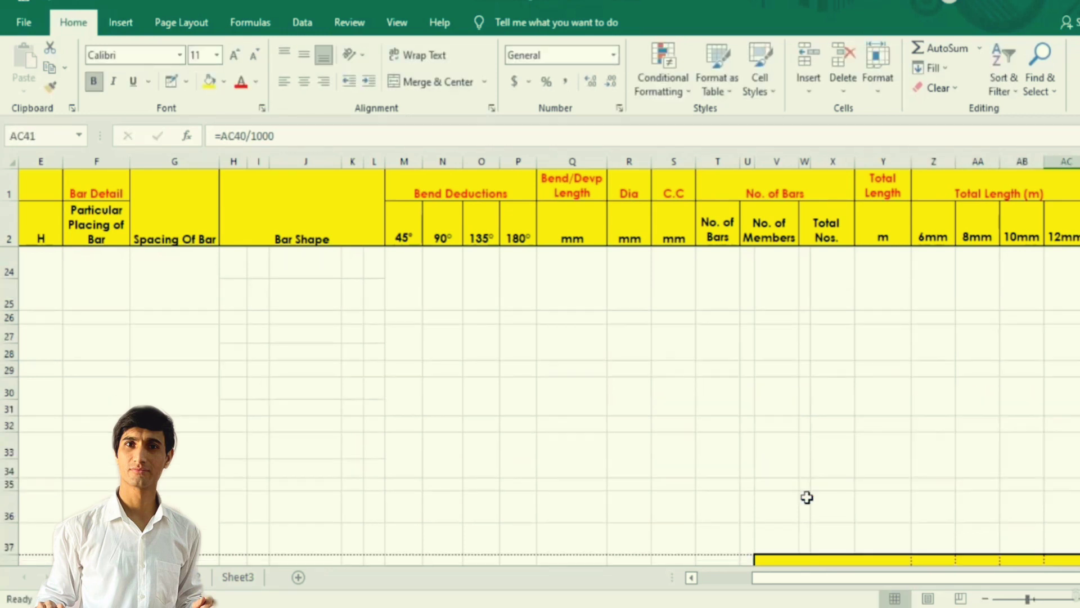
{"action": "scroll", "coordinate": [808, 498], "scroll_direction": "up", "scroll_amount": 8}
{"action": "scroll", "coordinate": [788, 386], "scroll_direction": "up", "scroll_amount": 2}
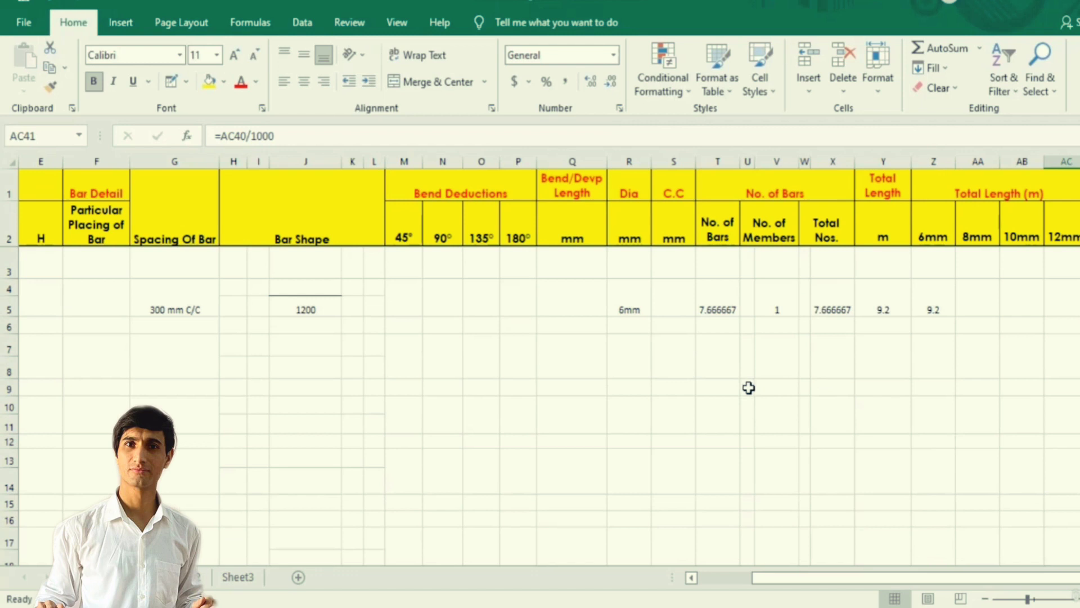